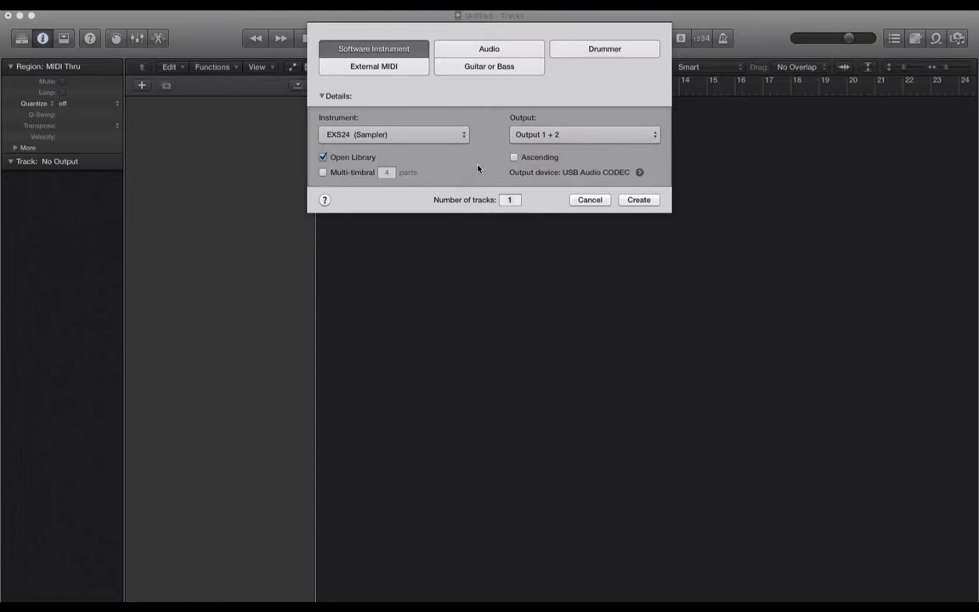
# Create one software instrument track using the stereo ES2 synthesizer with Open Library disabled, and reposition the synth's window.
pyautogui.click(388, 142)
pyautogui.moveTo(395, 258)
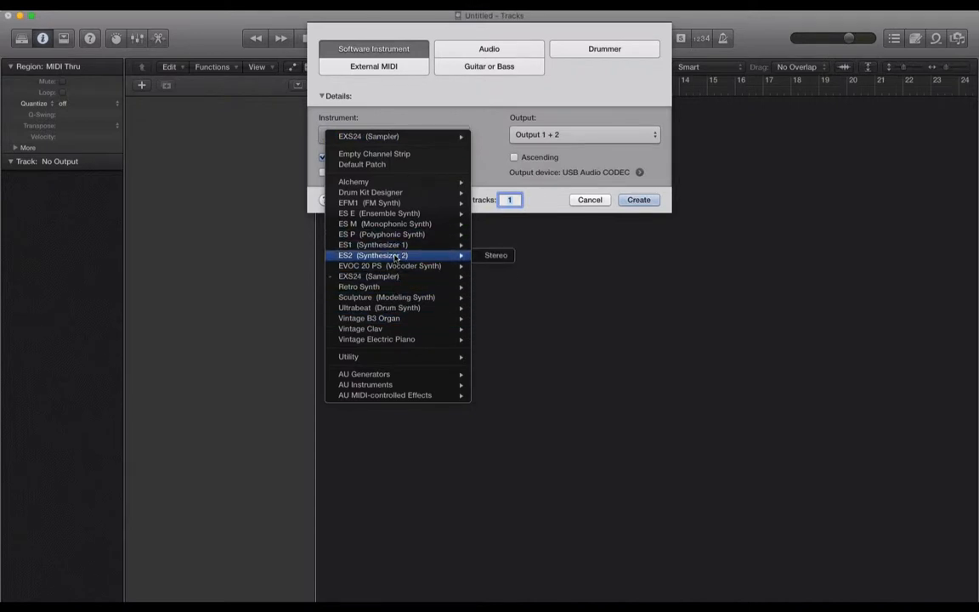
pyautogui.click(498, 256)
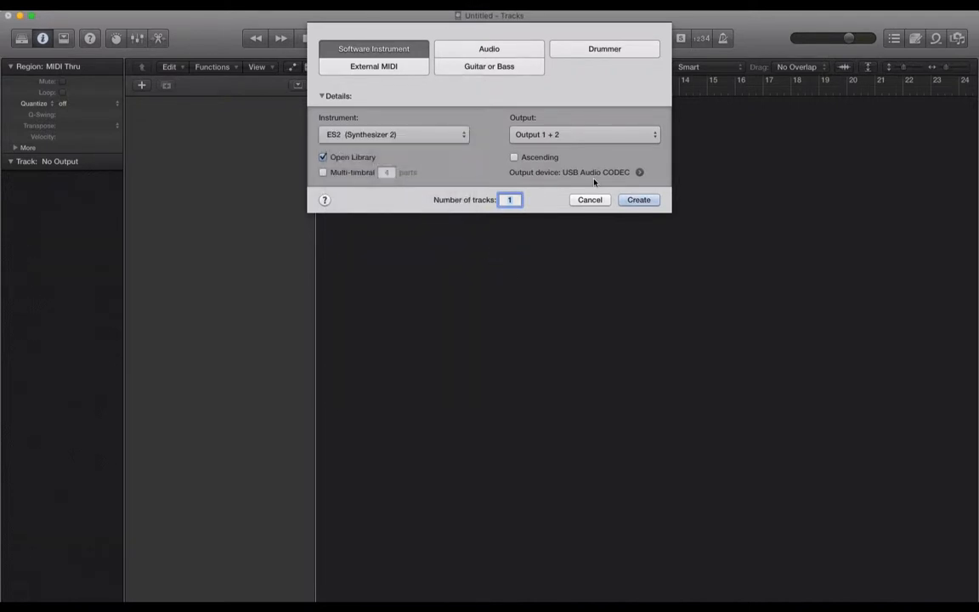
pyautogui.click(323, 157)
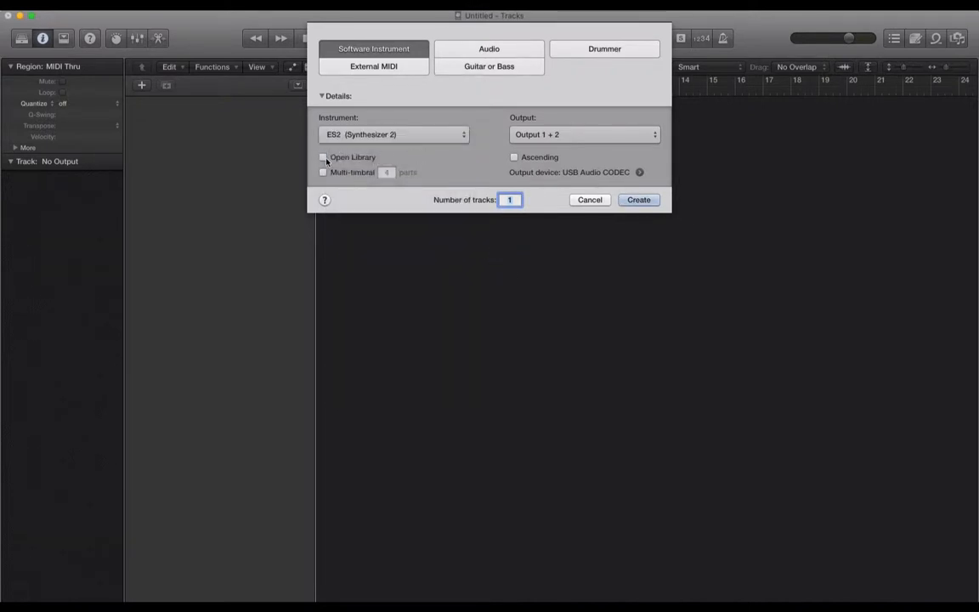
pyautogui.click(636, 201)
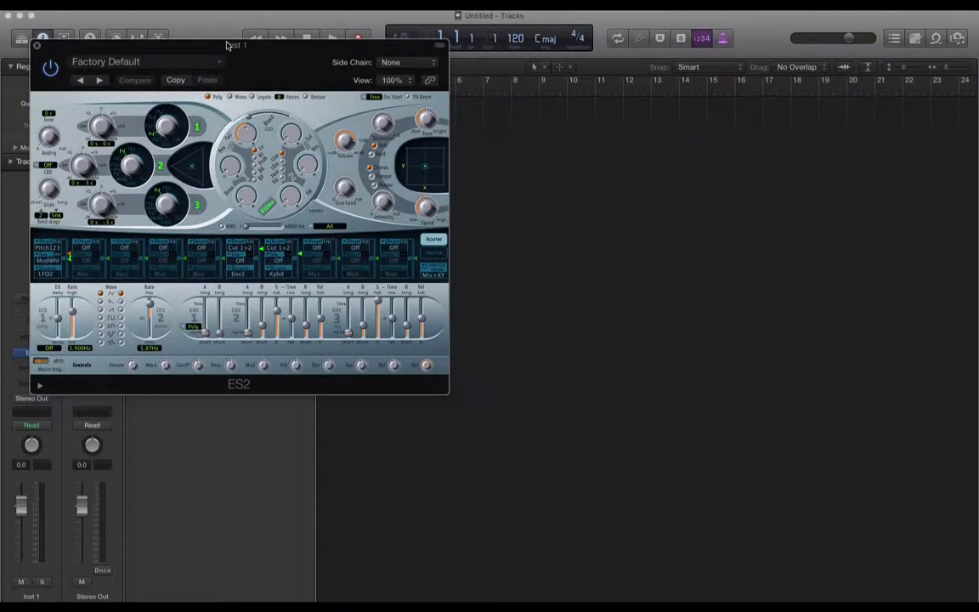
pyautogui.moveTo(226, 45); pyautogui.dragTo(636, 139)
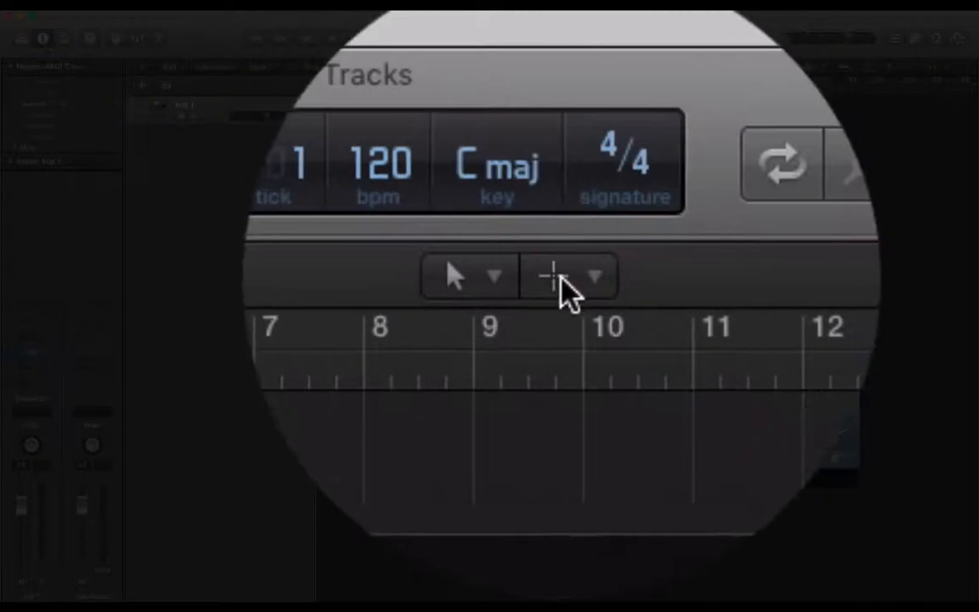
# Assign the Pencil as the secondary tool and create an empty one-bar MIDI region at bar 1 of the Inst 1 track.
pyautogui.click(561, 277)
pyautogui.click(584, 312)
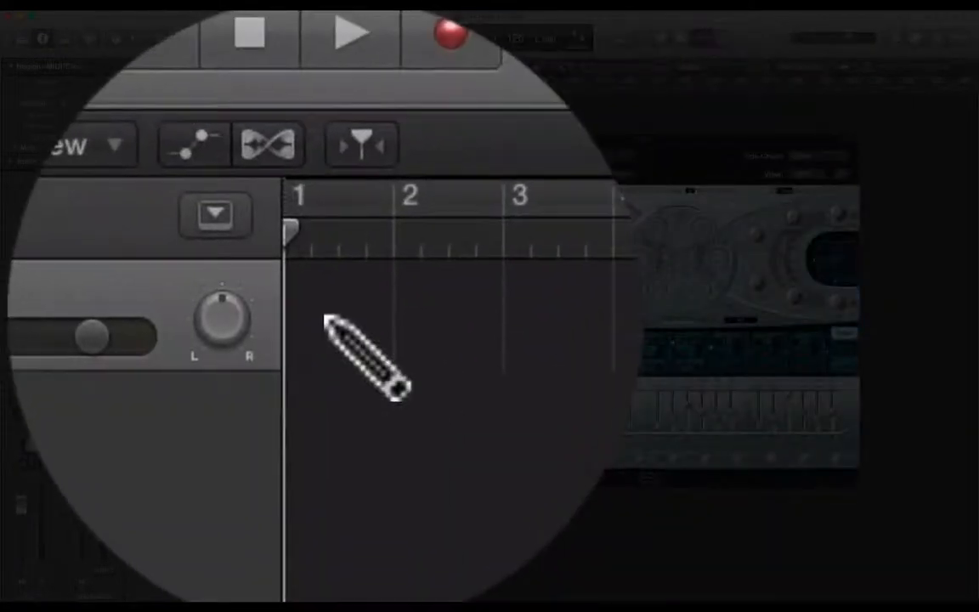
pyautogui.keyDown('super'); pyautogui.click(325, 316); pyautogui.keyUp('super')
# Open the region in an enlarged Piano Roll and draw a C3 note spanning the whole bar.
pyautogui.doubleClick(330, 312)
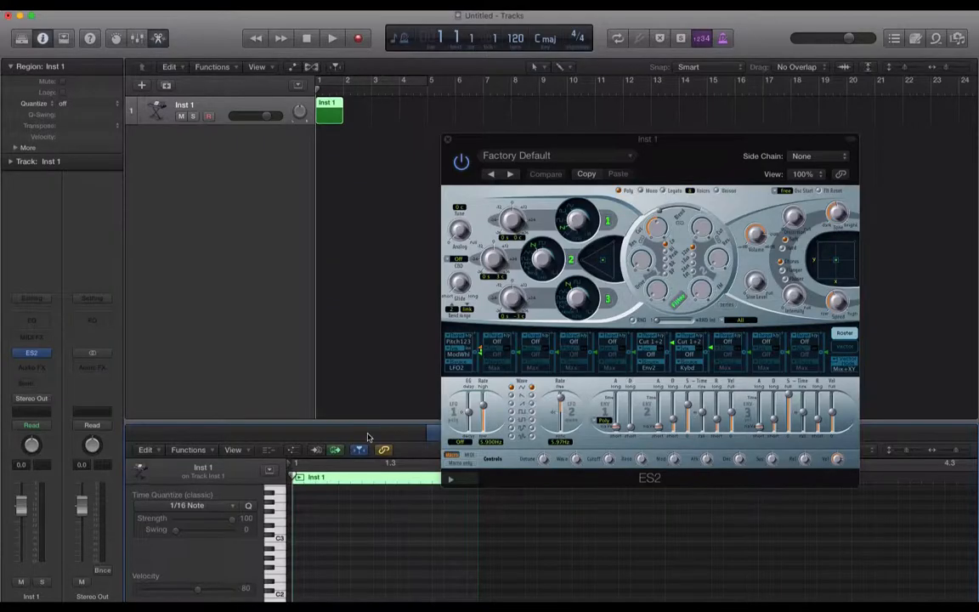
pyautogui.moveTo(381, 366); pyautogui.dragTo(391, 293)
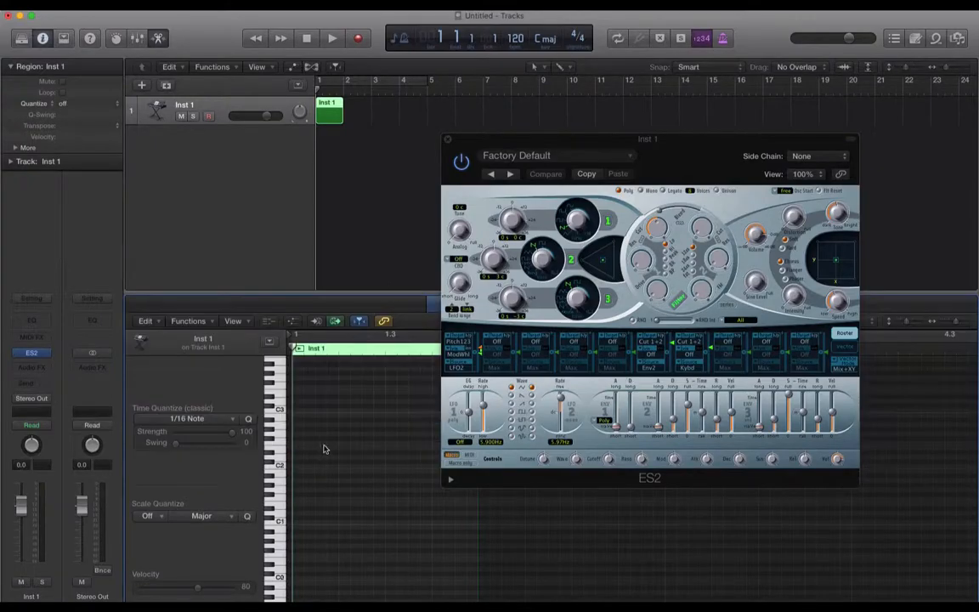
pyautogui.click(319, 293)
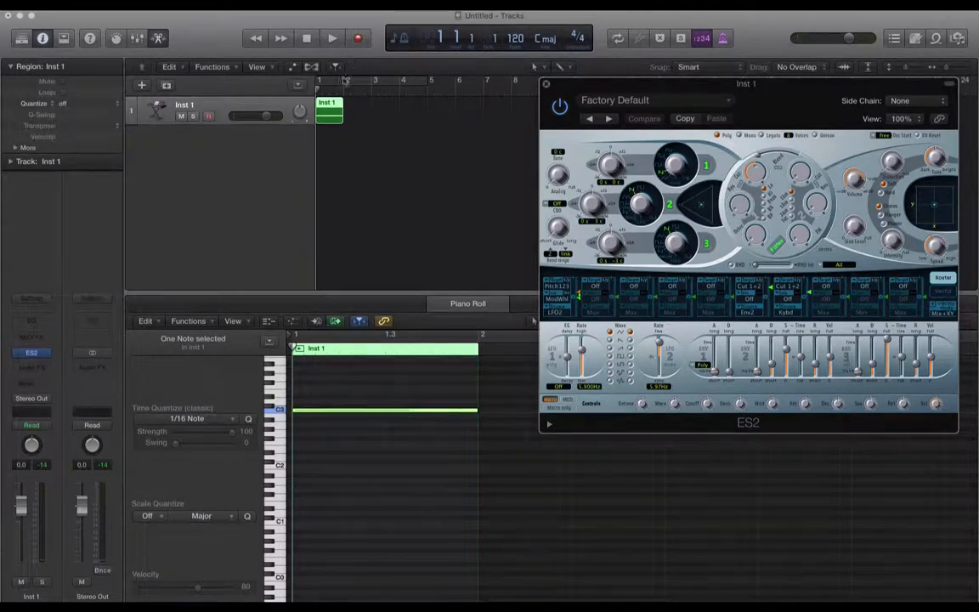
# Set a one-bar cycle over bar 1 and play the loop while raising the system volume.
pyautogui.click(337, 77)
pyautogui.moveTo(429, 328); pyautogui.dragTo(357, 340)
pyautogui.click(332, 38)
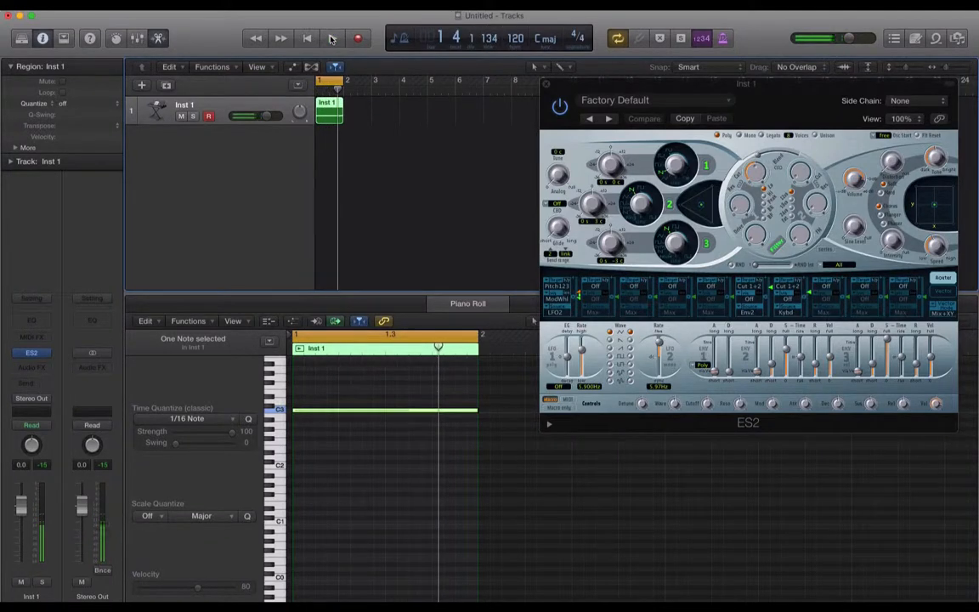
pyautogui.press('XF86AudioRaiseVolume')
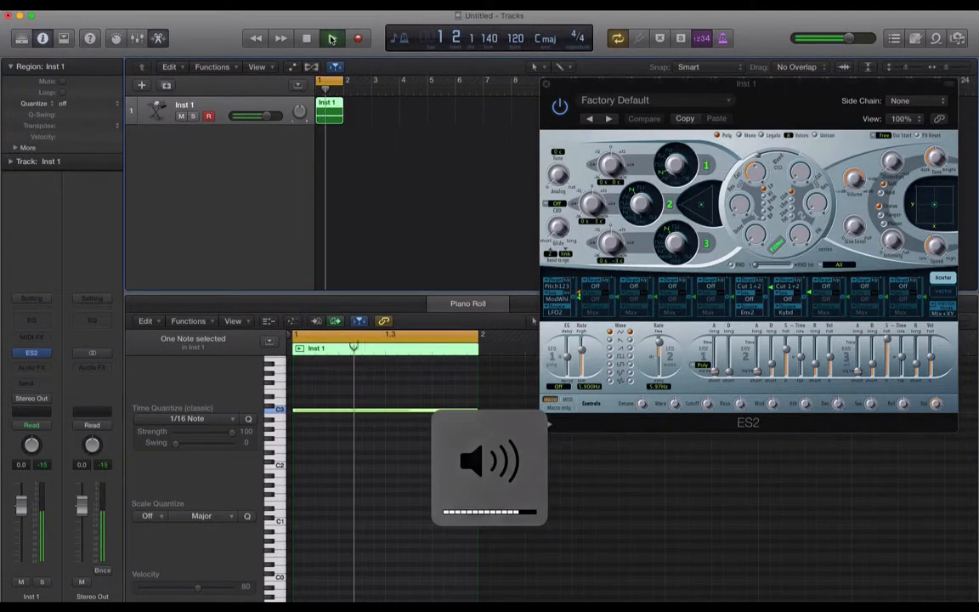
pyautogui.press('space')
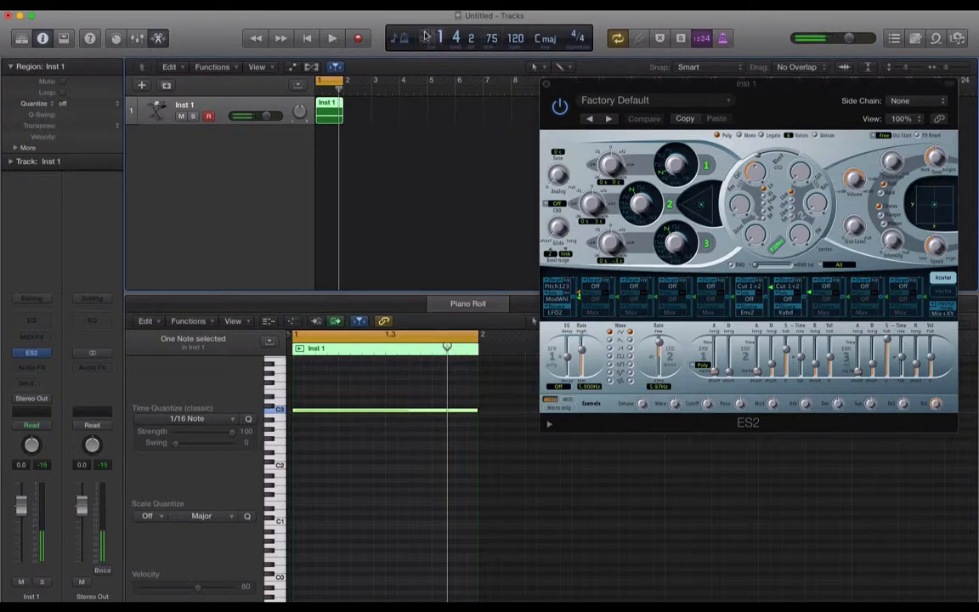
# Set the audio input device to None, choose a different output device in the preferences, and play the loop to test the sound.
pyautogui.press('super+comma')
pyautogui.click(352, 193)
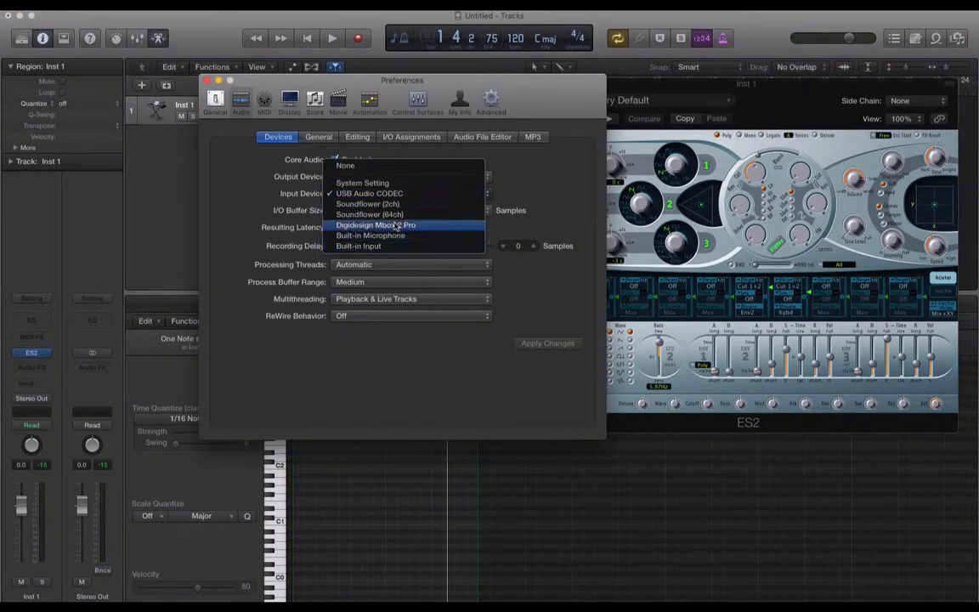
pyautogui.click(376, 154)
pyautogui.click(381, 194)
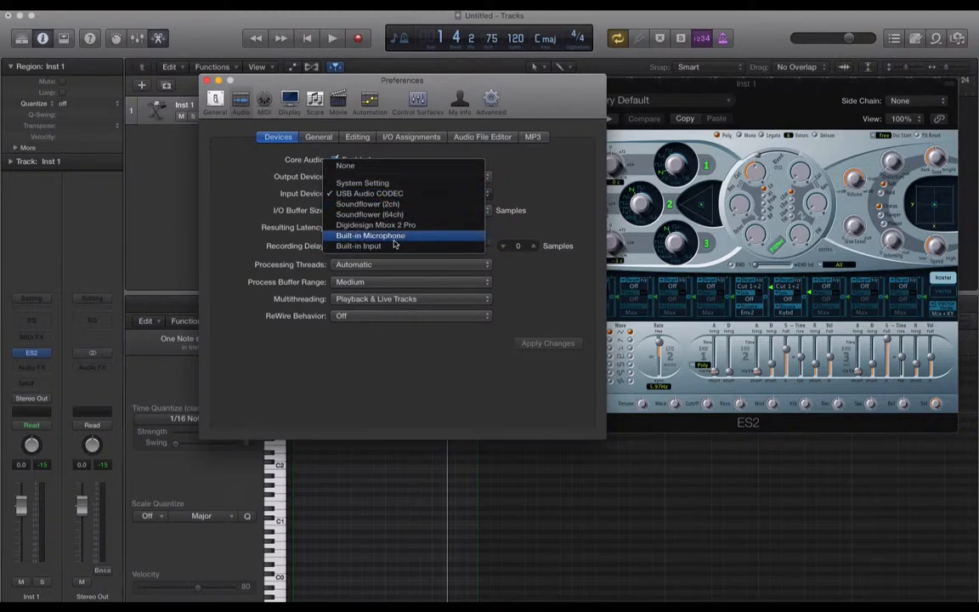
pyautogui.click(325, 196)
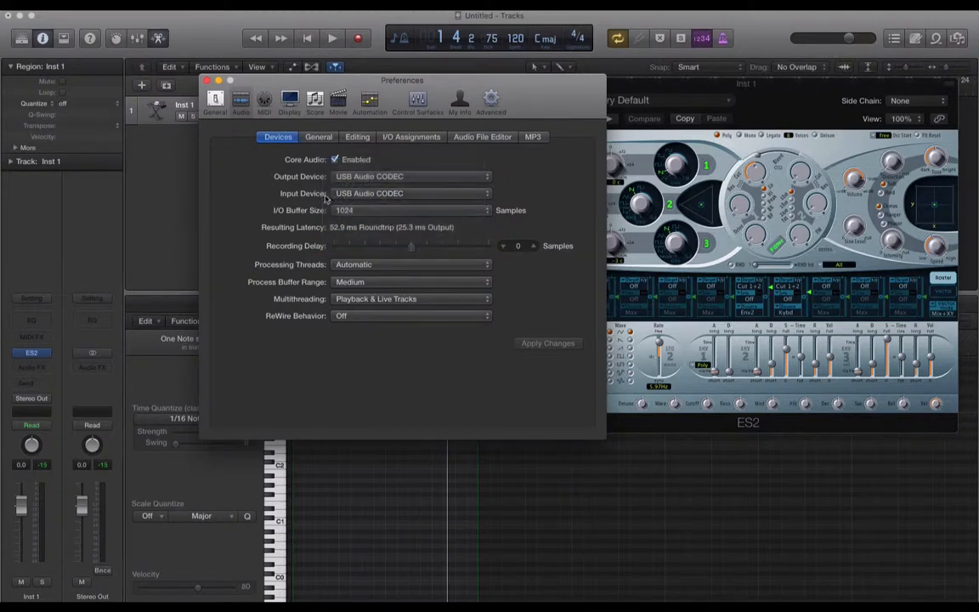
pyautogui.click(368, 193)
pyautogui.click(376, 166)
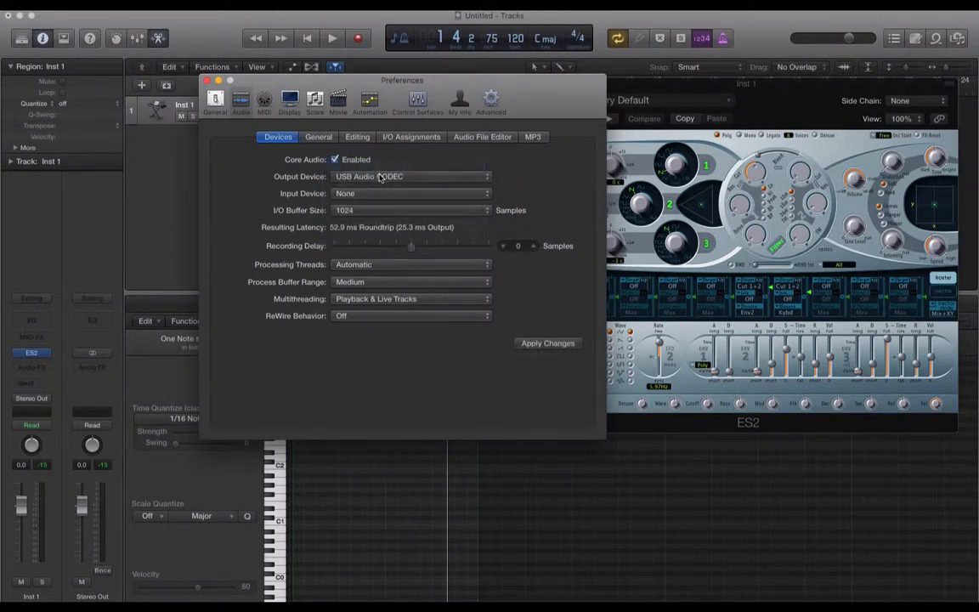
pyautogui.click(384, 176)
pyautogui.click(391, 218)
pyautogui.click(205, 81)
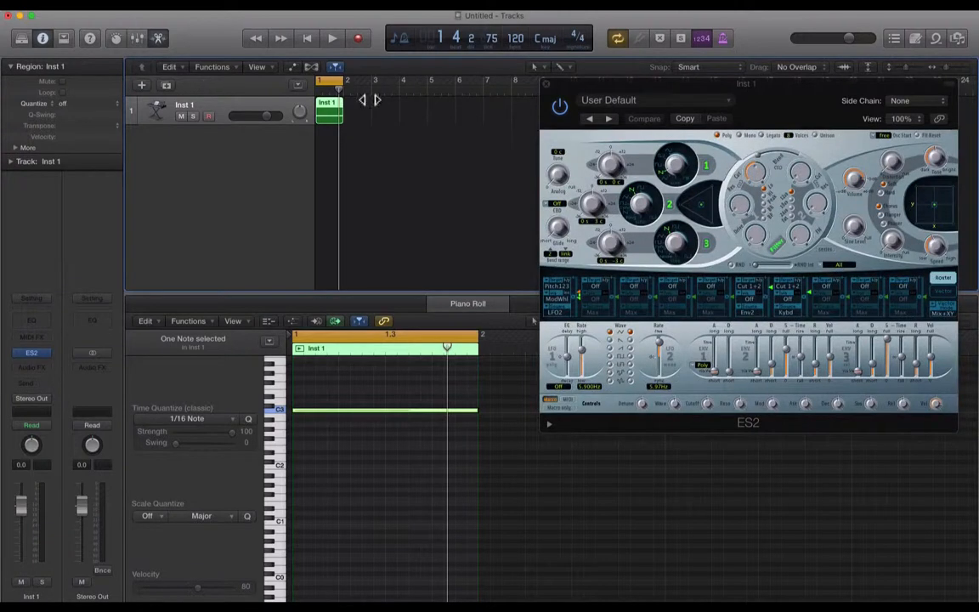
pyautogui.press('space')
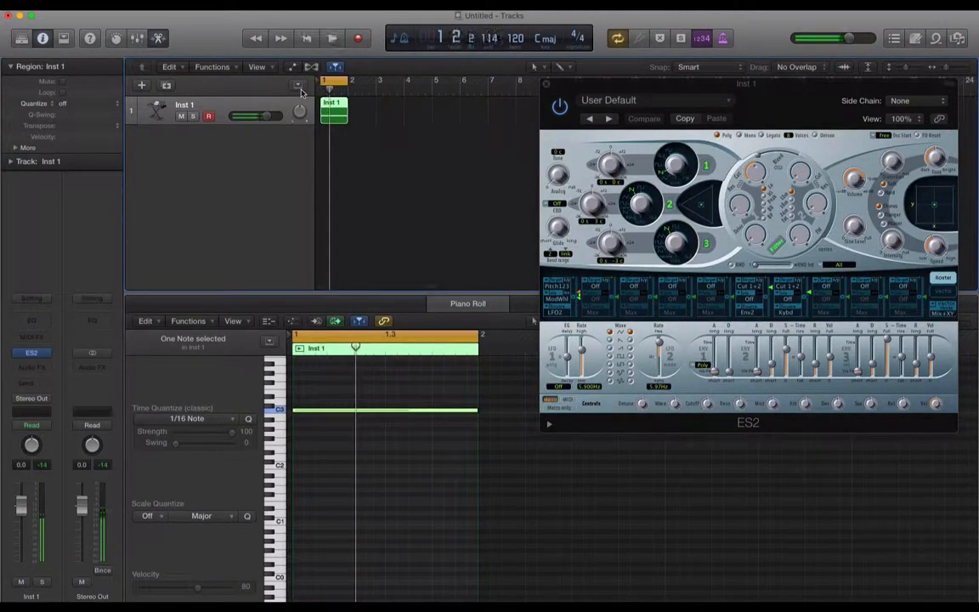
pyautogui.press('space')
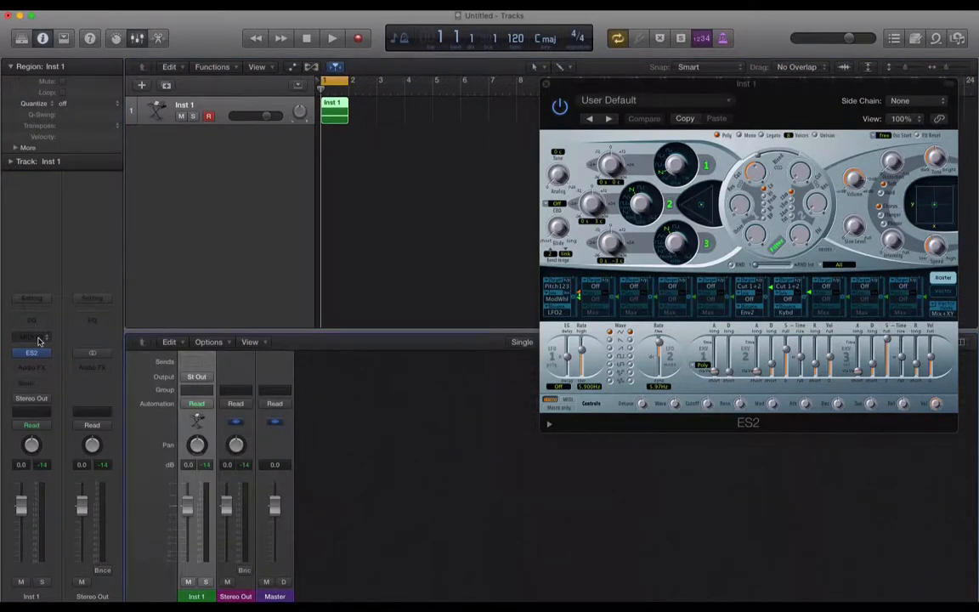
# Insert the Arpeggiator MIDI effect on the Inst 1 channel strip and move its window clear of the track list.
pyautogui.scroll(5, 236, 480)
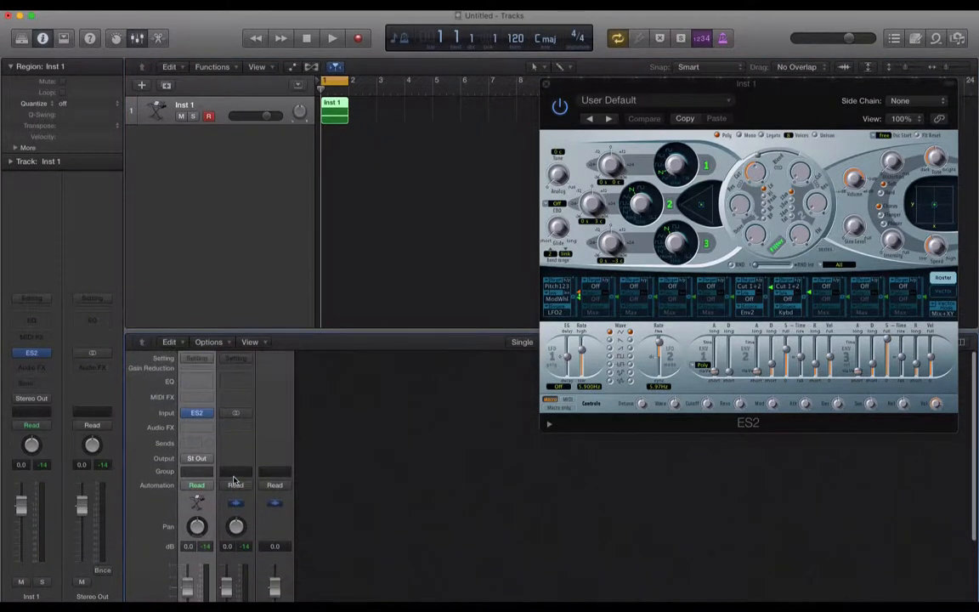
pyautogui.press('x')
pyautogui.press('x')
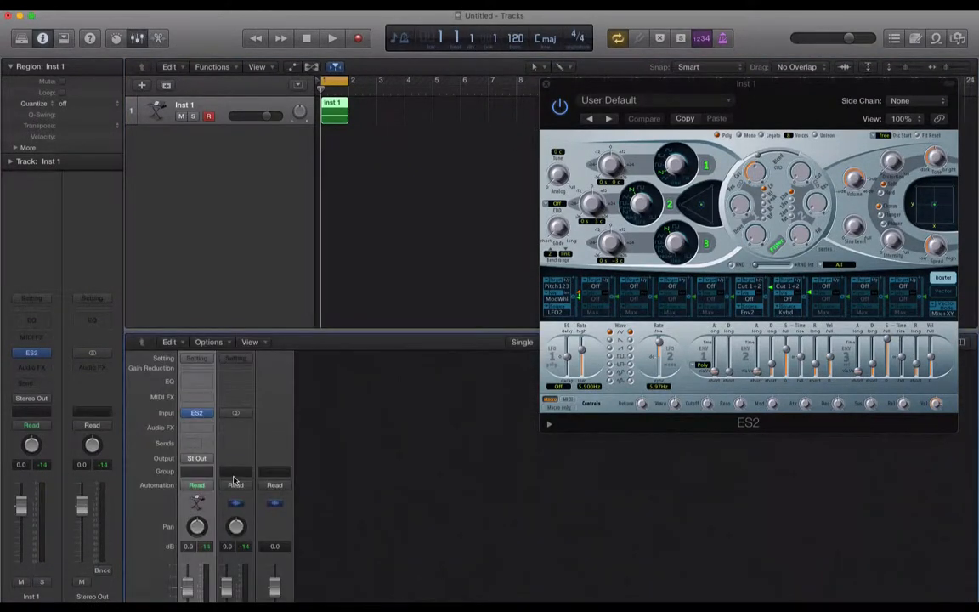
pyautogui.press('b')
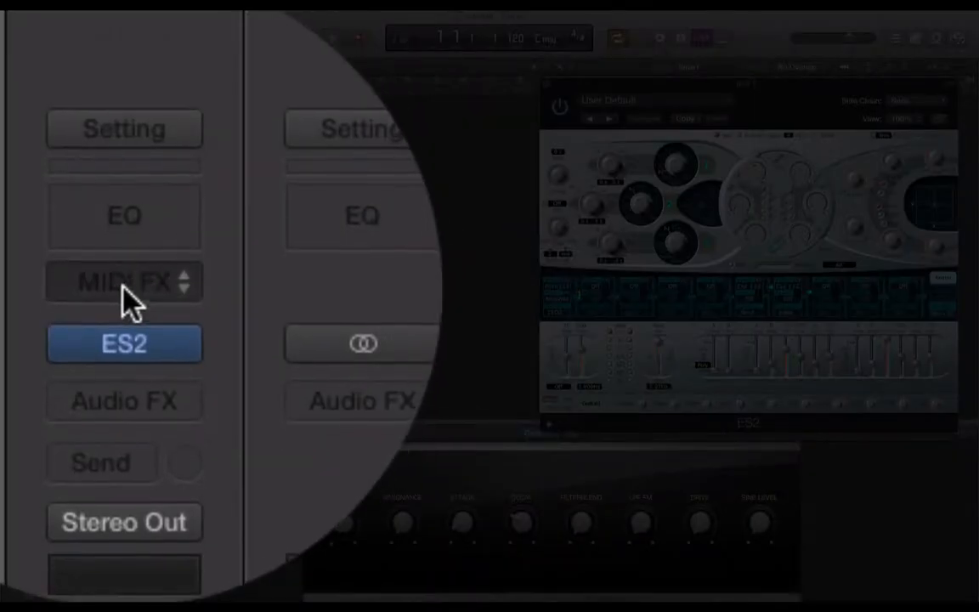
pyautogui.click(34, 337)
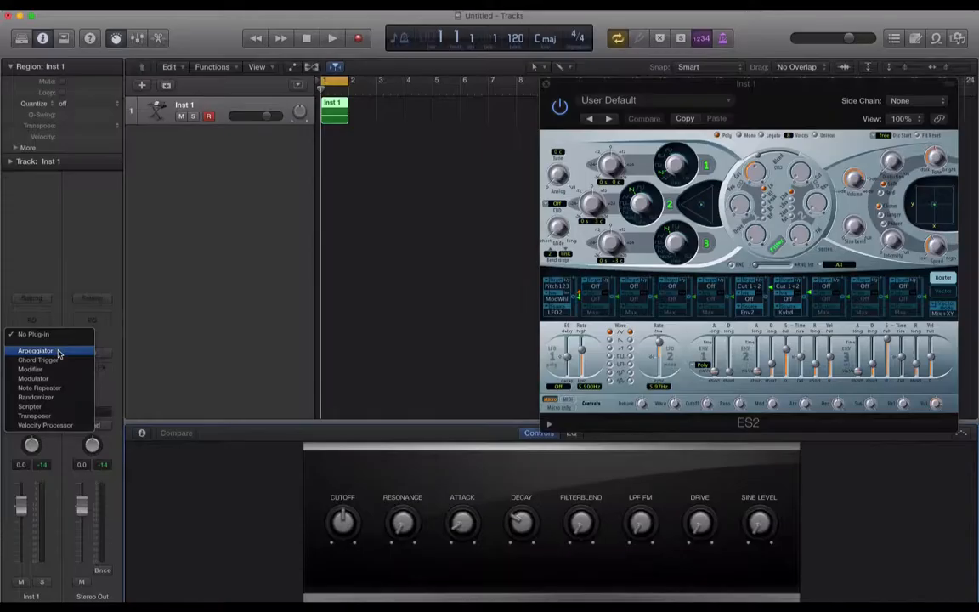
pyautogui.click(60, 350)
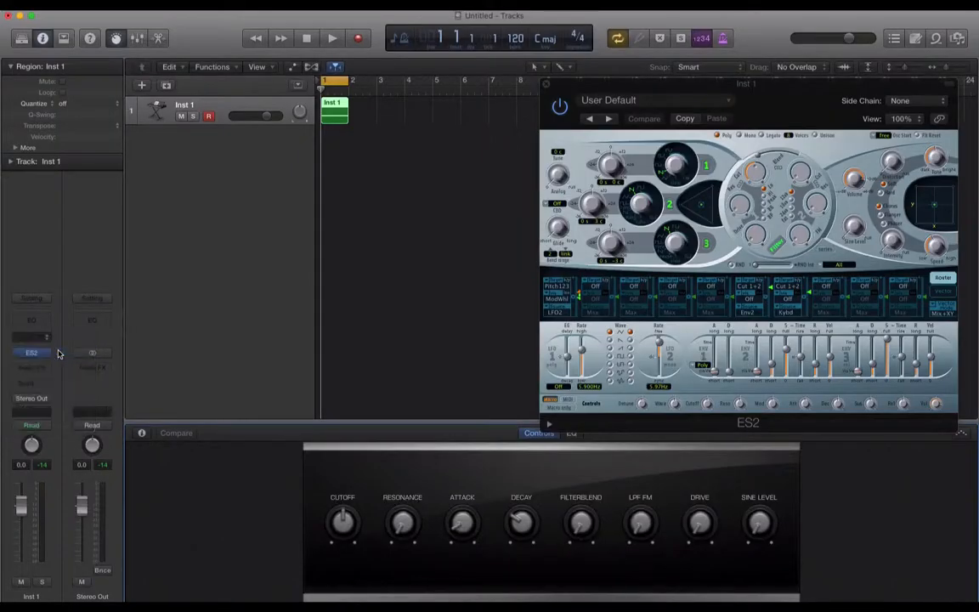
pyautogui.moveTo(285, 67); pyautogui.dragTo(667, 88)
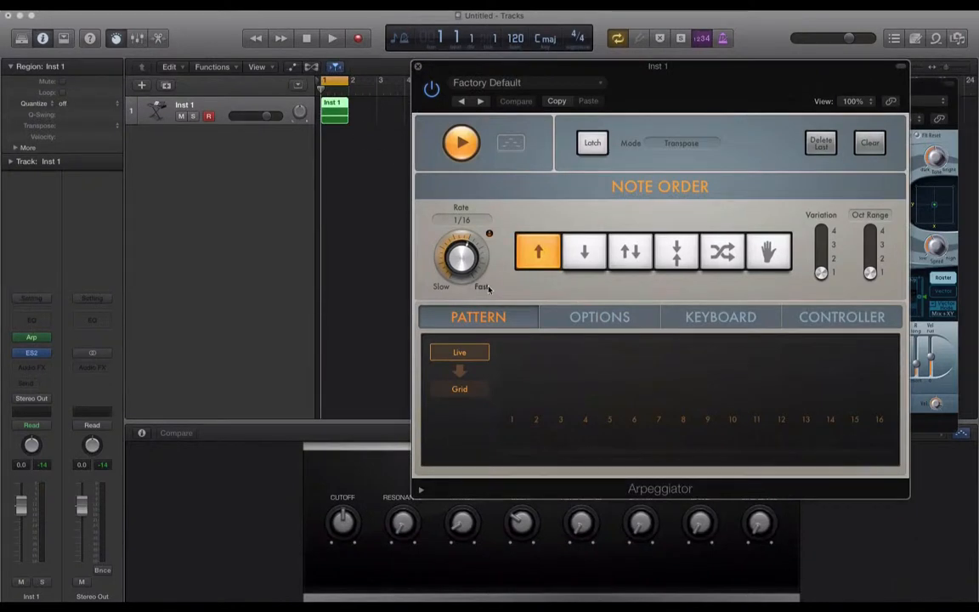
# Reopen the region in the Piano Roll and play the loop to hear the note arpeggiated at the 1/16 rate.
pyautogui.doubleClick(331, 106)
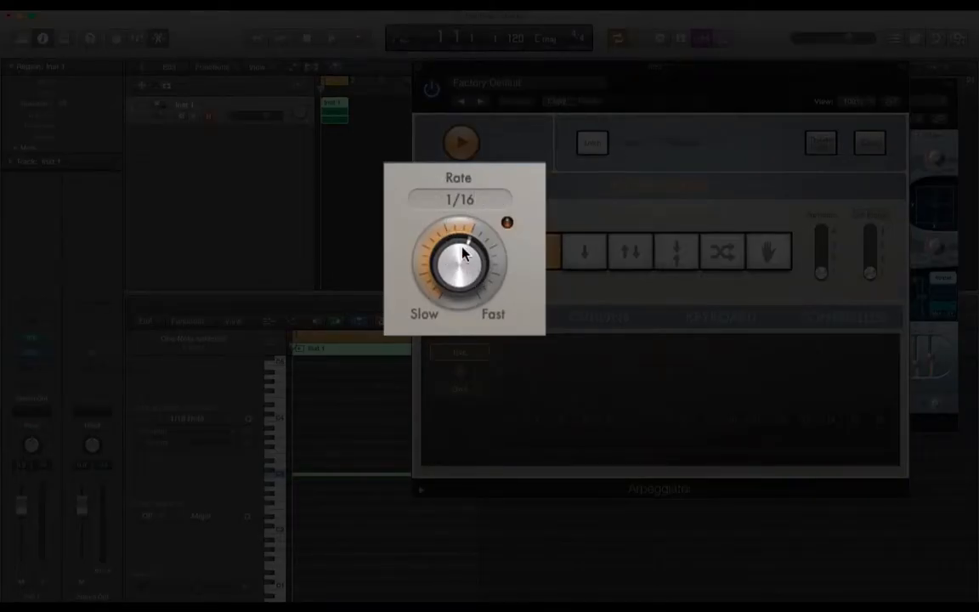
pyautogui.press('space')
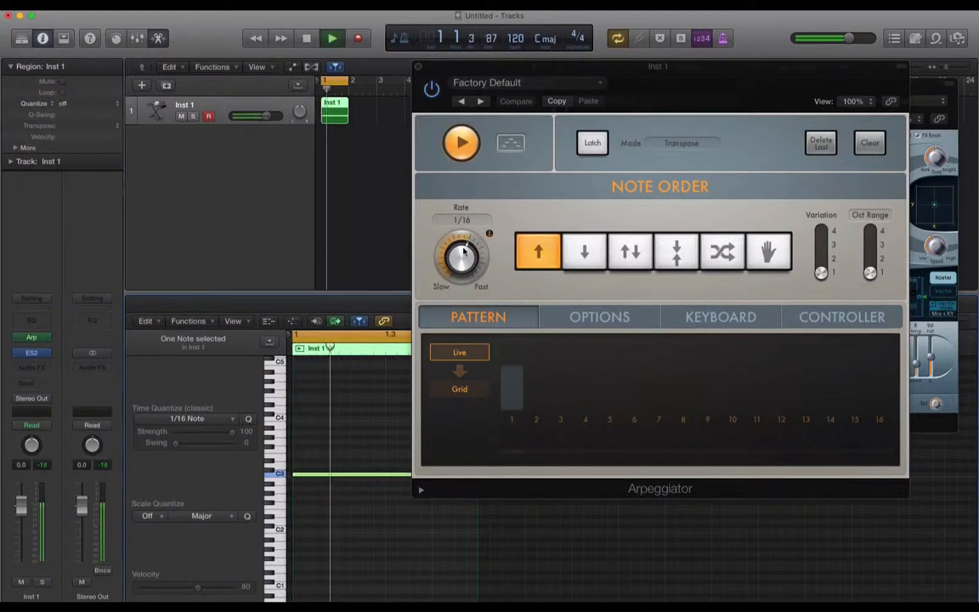
pyautogui.press('space')
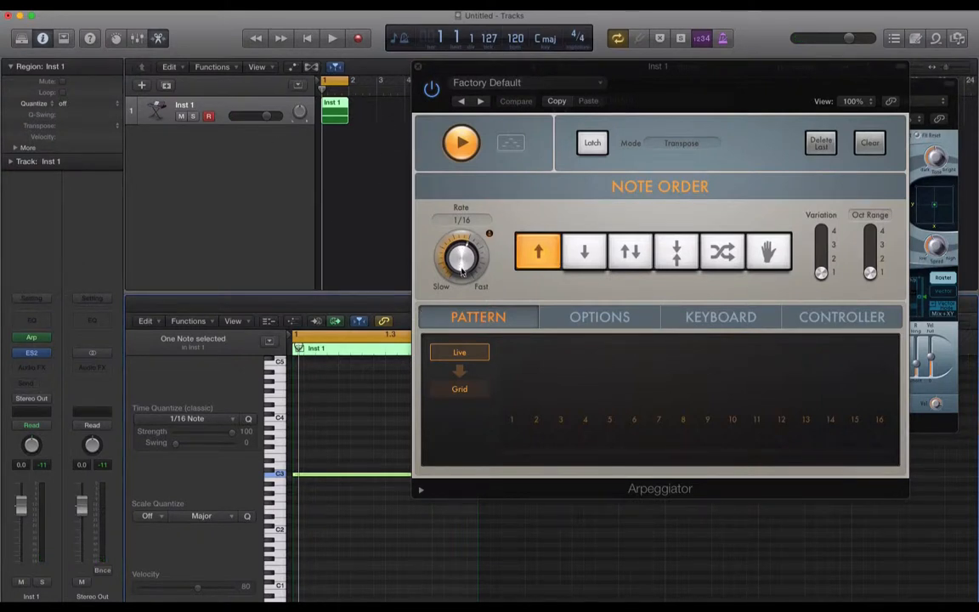
# Set the Arpeggiator rate to 1/8 and lower the Inst 1 volume to -5.9 dB while auditioning the loop.
pyautogui.moveTo(461, 270); pyautogui.dragTo(463, 277)
pyautogui.press('space')
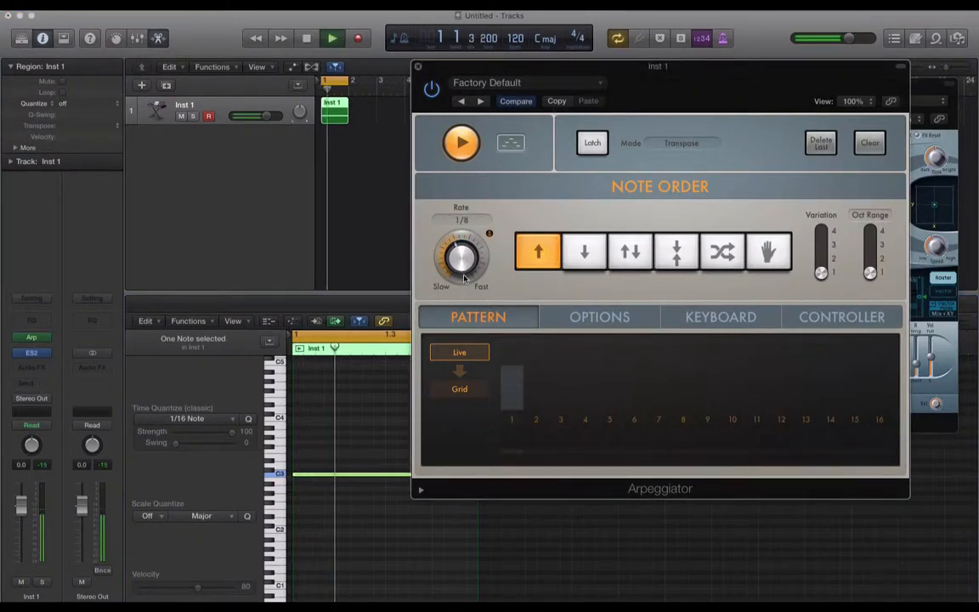
pyautogui.moveTo(459, 261)
pyautogui.mouseDown()
pyautogui.moveTo(449, 215)
pyautogui.moveTo(453, 263)
pyautogui.mouseUp()
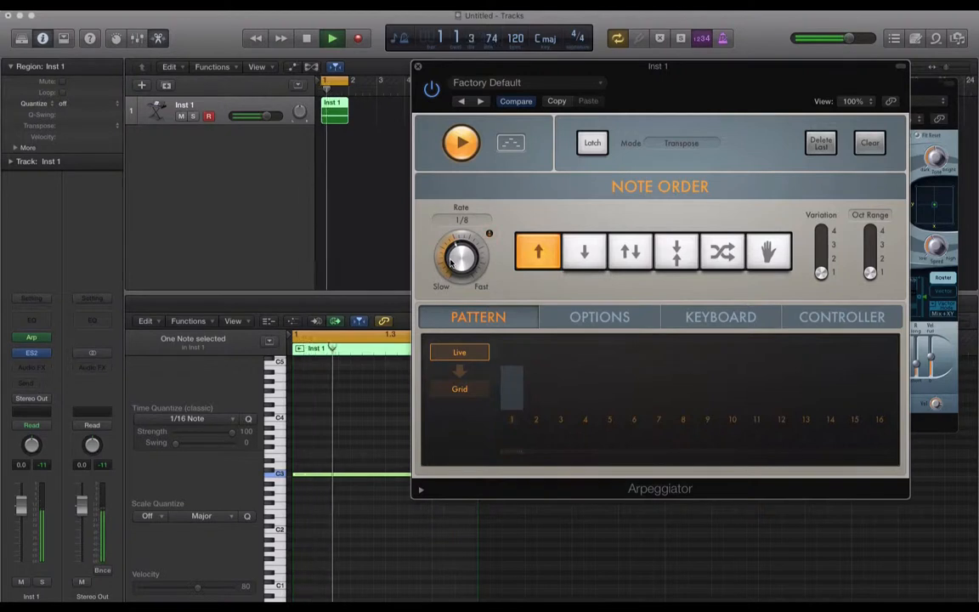
pyautogui.press('space')
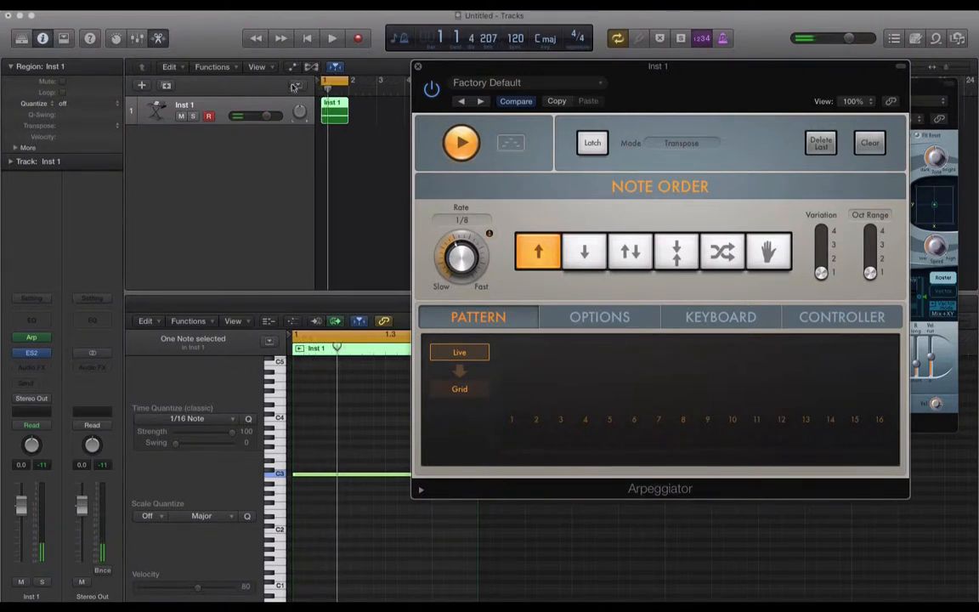
pyautogui.moveTo(262, 116); pyautogui.dragTo(235, 118)
pyautogui.press('space')
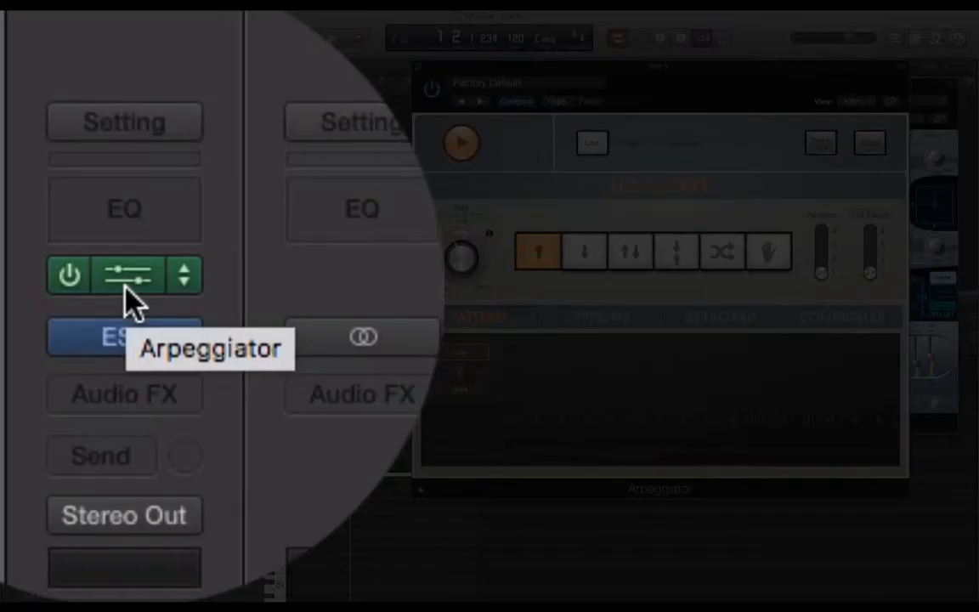
# Insert the Randomizer MIDI effect below the Arpeggiator on the Inst 1 channel strip and move its window clear of the strip.
pyautogui.click(35, 342)
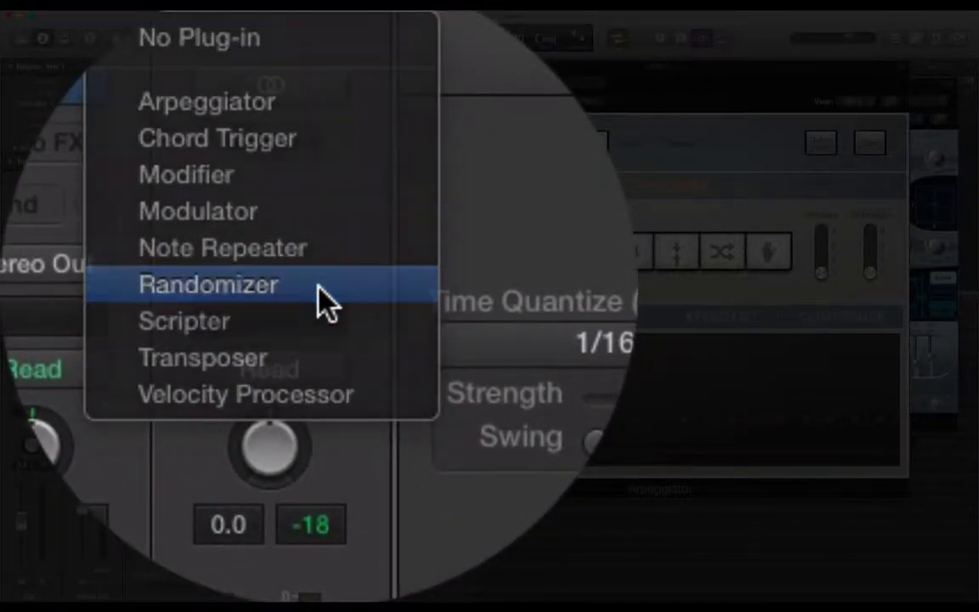
pyautogui.press('Escape')
pyautogui.moveTo(179, 40); pyautogui.dragTo(316, 69)
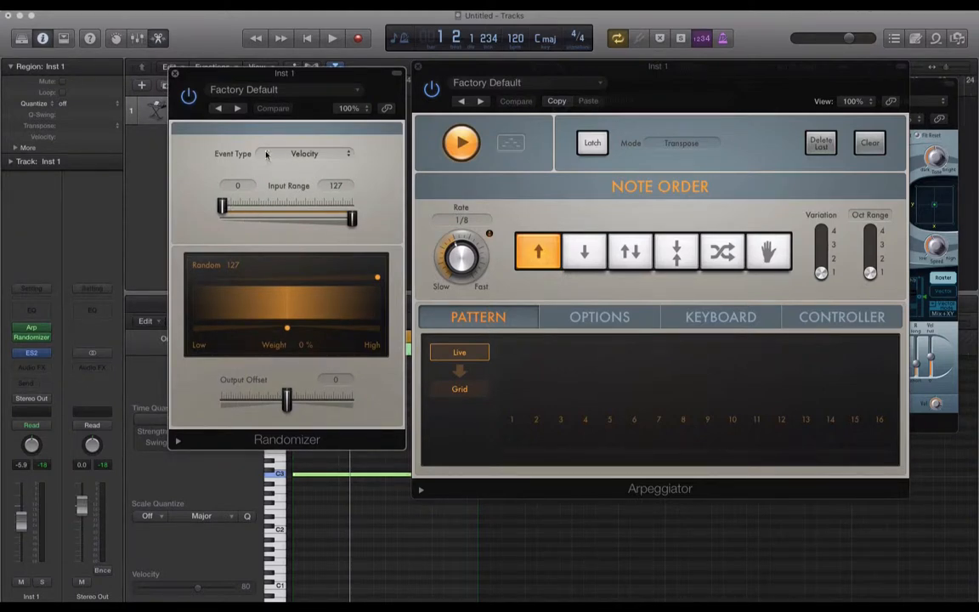
# Set the Randomizer's Event Type to Note Number.
pyautogui.click(321, 153)
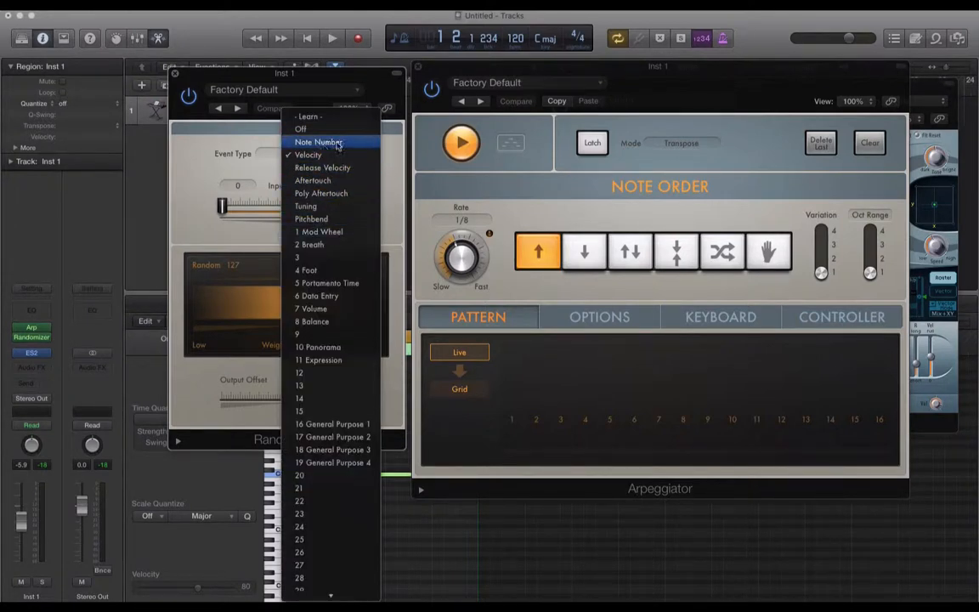
pyautogui.click(281, 159)
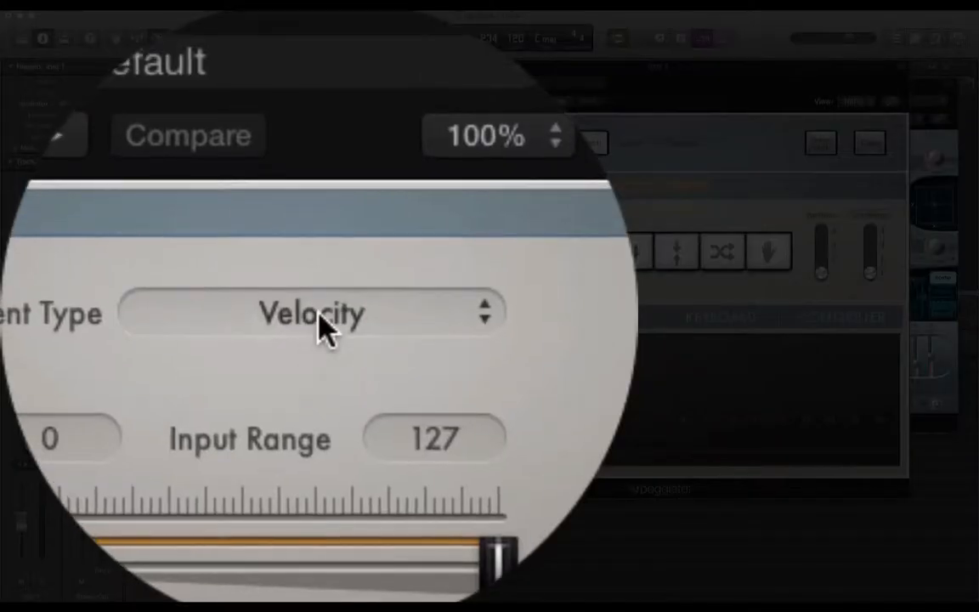
pyautogui.click(306, 155)
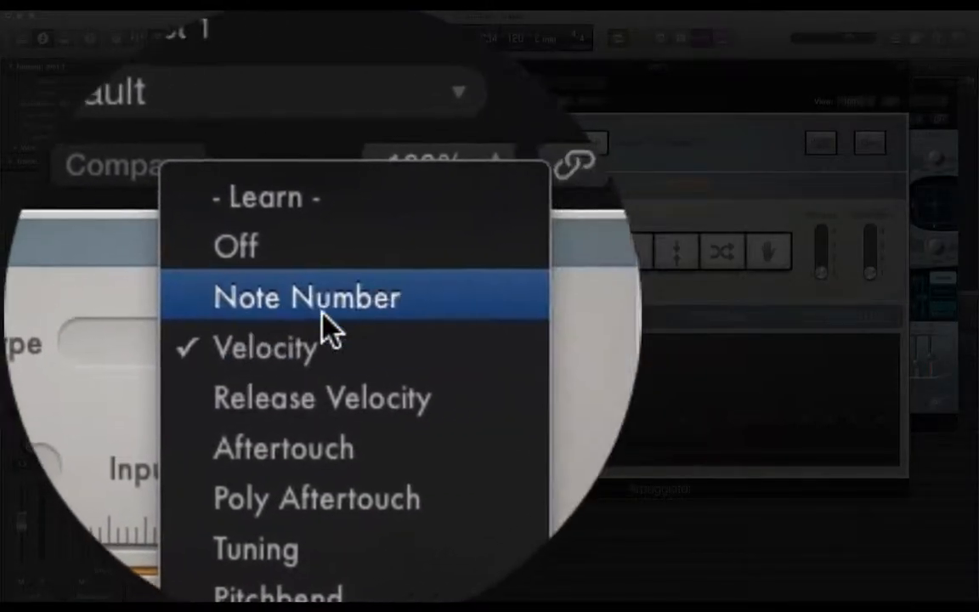
pyautogui.click(319, 313)
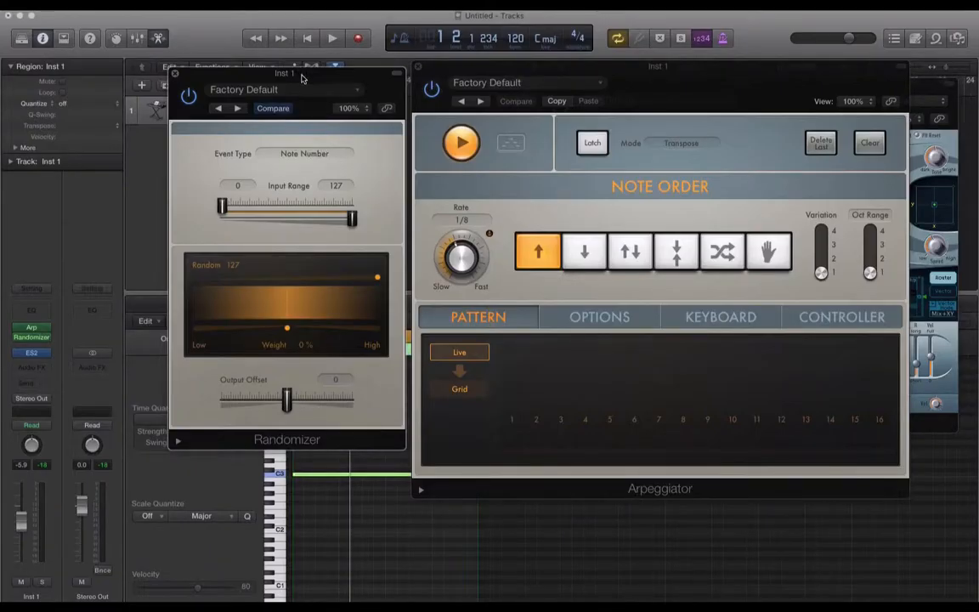
# Arrange the Arpeggiator and Randomizer windows side by side, with the ES2 window moved down below the Randomizer.
pyautogui.moveTo(301, 76); pyautogui.dragTo(696, 118)
pyautogui.moveTo(696, 81); pyautogui.dragTo(322, 37)
pyautogui.moveTo(599, 115); pyautogui.dragTo(575, 24)
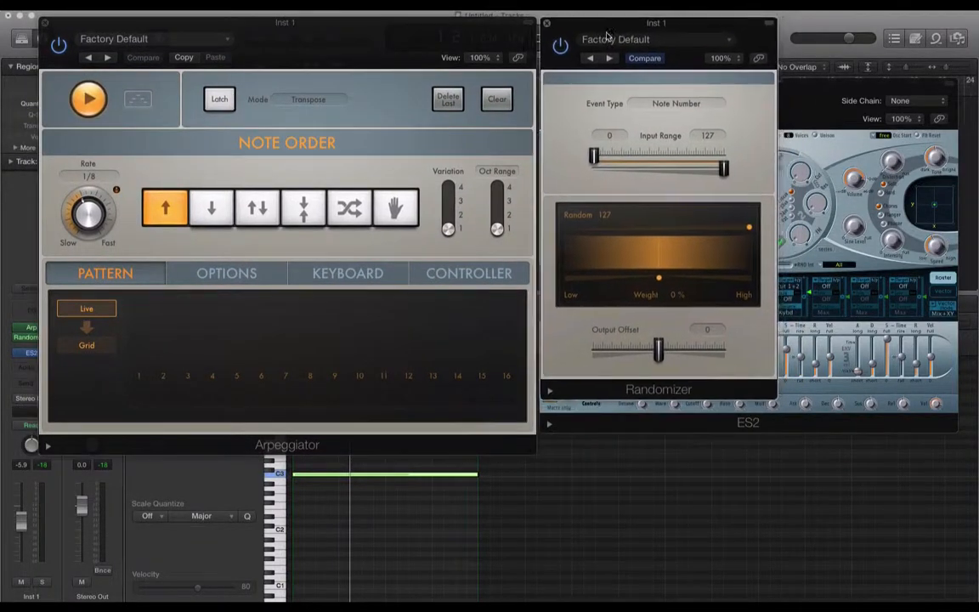
pyautogui.moveTo(811, 103); pyautogui.dragTo(826, 306)
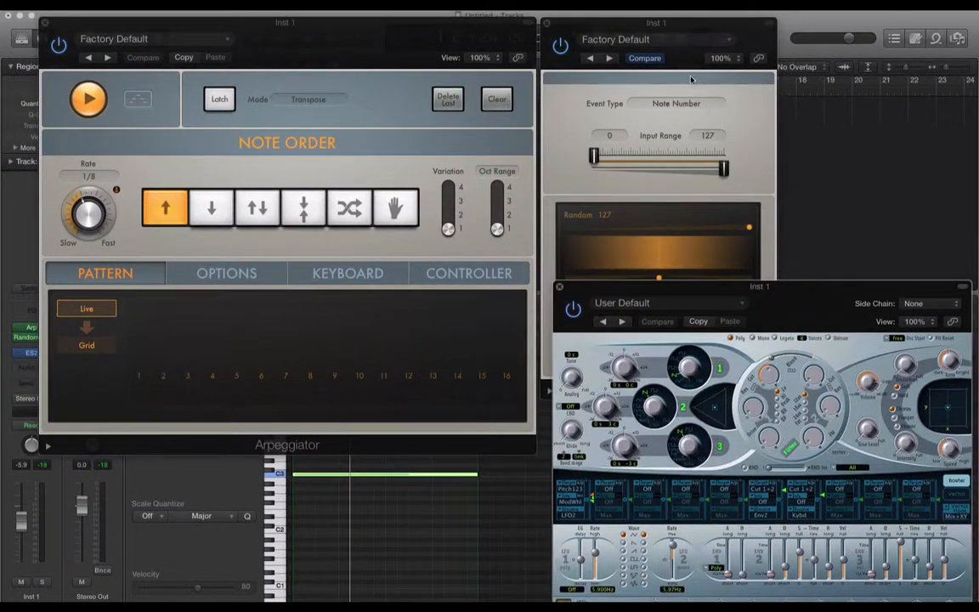
pyautogui.click(689, 45)
pyautogui.moveTo(397, 23); pyautogui.dragTo(419, 17)
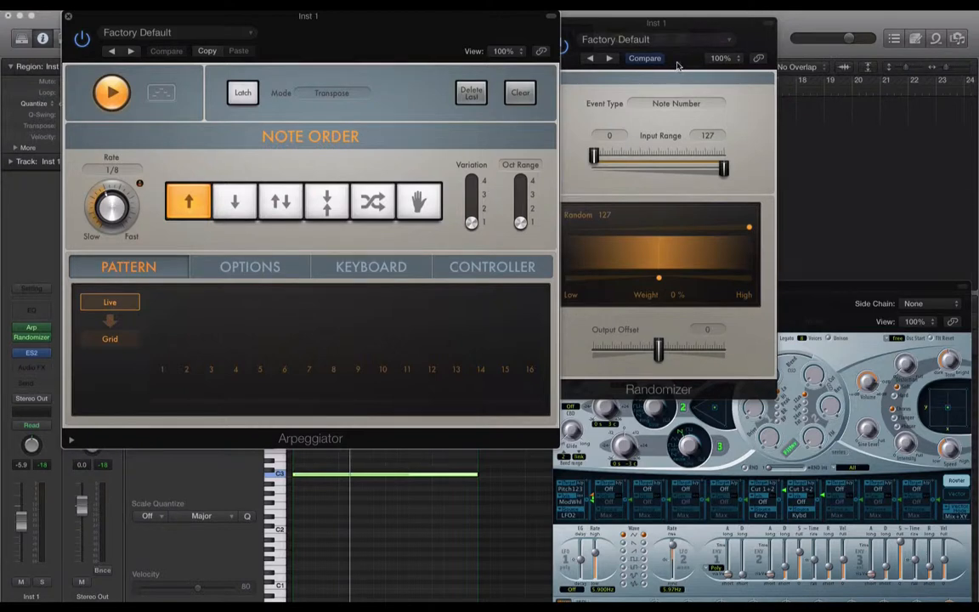
pyautogui.click(677, 27)
pyautogui.moveTo(694, 26); pyautogui.dragTo(696, 22)
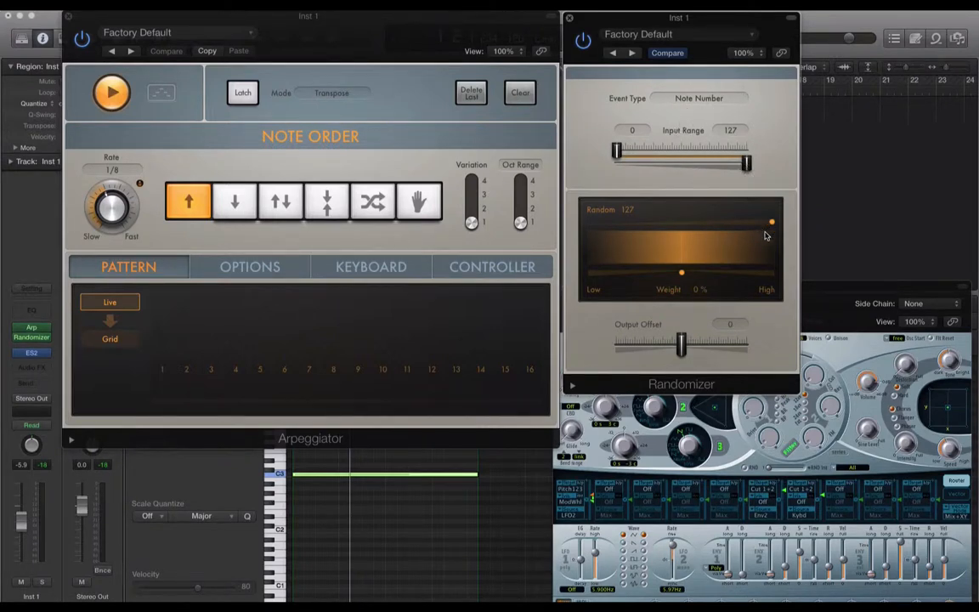
# Reduce the Randomizer's Random amount to 21 and nudge its Weight to -1 %.
pyautogui.moveTo(771, 224)
pyautogui.mouseDown()
pyautogui.moveTo(723, 220)
pyautogui.moveTo(788, 221)
pyautogui.mouseUp()
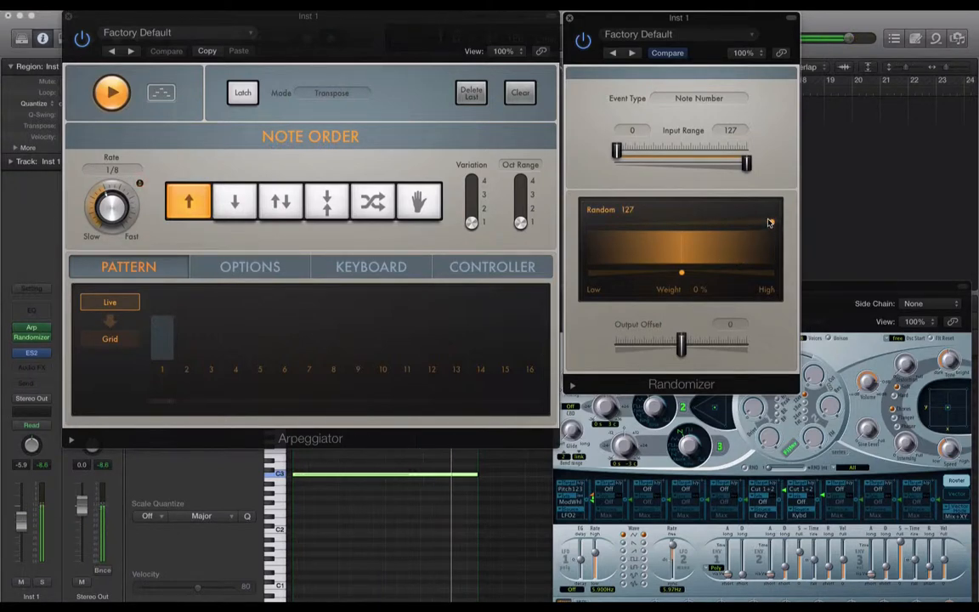
pyautogui.moveTo(769, 223); pyautogui.dragTo(605, 231)
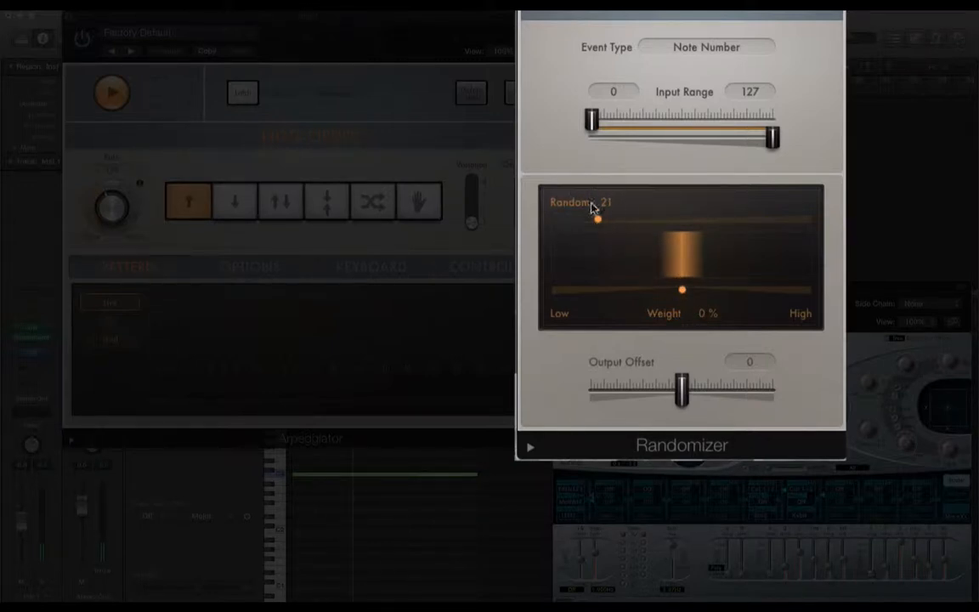
pyautogui.moveTo(600, 228)
pyautogui.mouseDown()
pyautogui.moveTo(816, 227)
pyautogui.moveTo(598, 229)
pyautogui.mouseUp()
pyautogui.moveTo(600, 224); pyautogui.dragTo(600, 223)
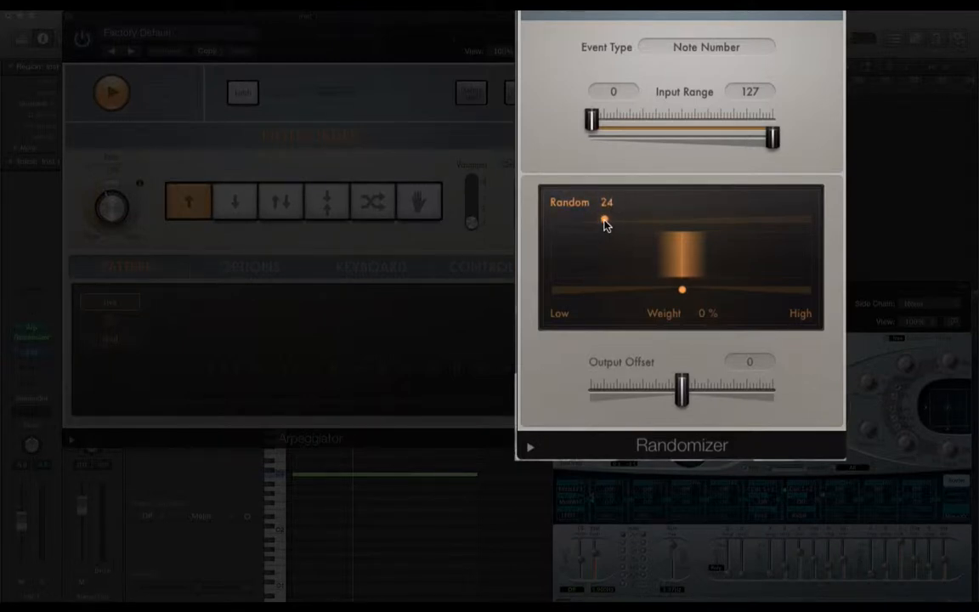
pyautogui.moveTo(604, 223)
pyautogui.mouseDown()
pyautogui.moveTo(542, 224)
pyautogui.moveTo(812, 225)
pyautogui.moveTo(630, 242)
pyautogui.moveTo(596, 233)
pyautogui.mouseUp()
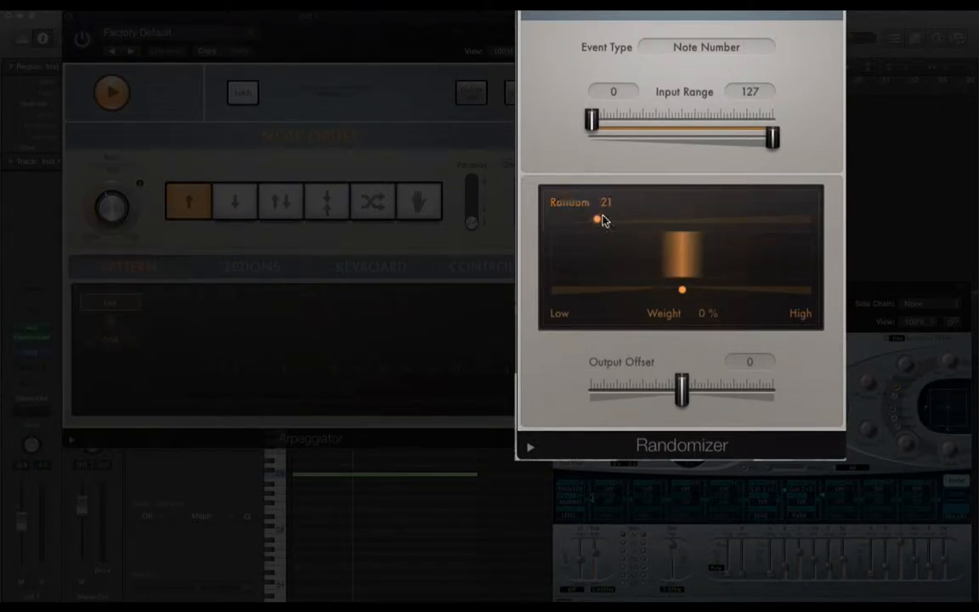
pyautogui.moveTo(595, 223)
pyautogui.moveTo(682, 290)
pyautogui.mouseDown()
pyautogui.moveTo(785, 297)
pyautogui.moveTo(634, 293)
pyautogui.moveTo(573, 303)
pyautogui.moveTo(618, 309)
pyautogui.moveTo(703, 295)
pyautogui.moveTo(682, 296)
pyautogui.mouseUp()
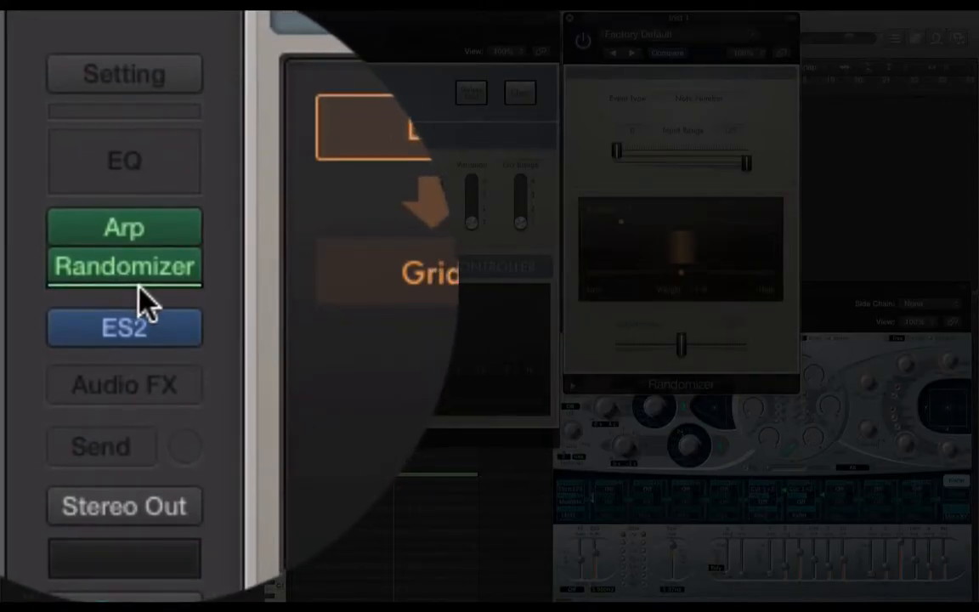
# Insert the Transposer MIDI effect below the Randomizer on Inst 1 and move its window clear of the channel strip.
pyautogui.click(162, 274)
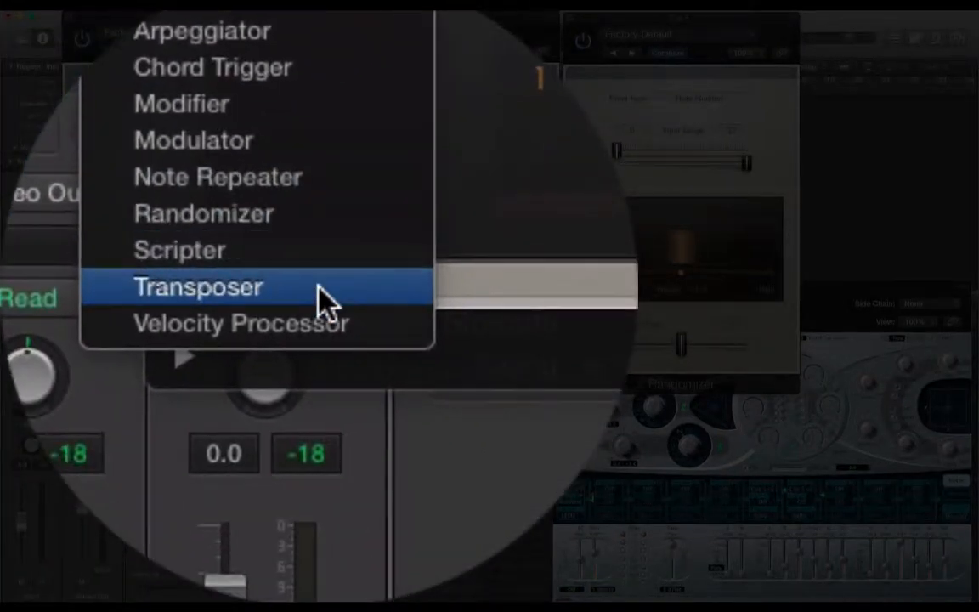
pyautogui.click(317, 285)
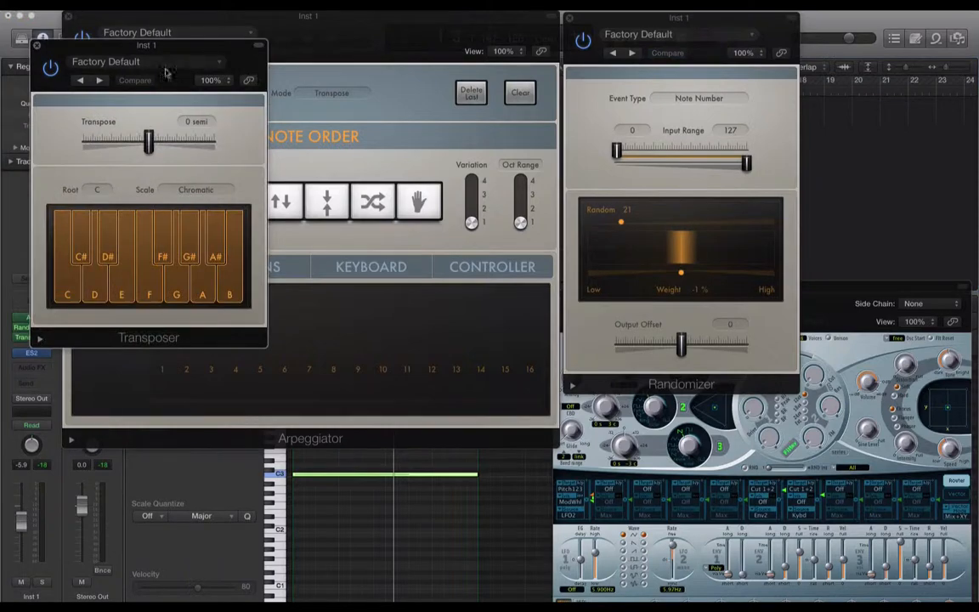
pyautogui.moveTo(139, 45); pyautogui.dragTo(445, 136)
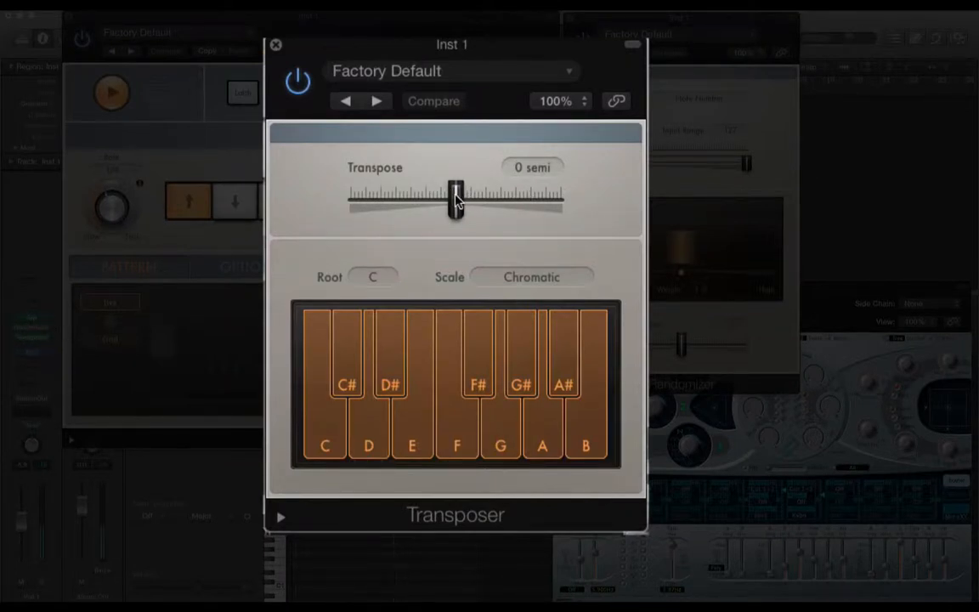
# Keep the Transposer at 0 semi and set its Root to D and its Scale to Minor Pentatonic.
pyautogui.moveTo(457, 201)
pyautogui.mouseDown()
pyautogui.moveTo(581, 192)
pyautogui.moveTo(457, 203)
pyautogui.mouseUp()
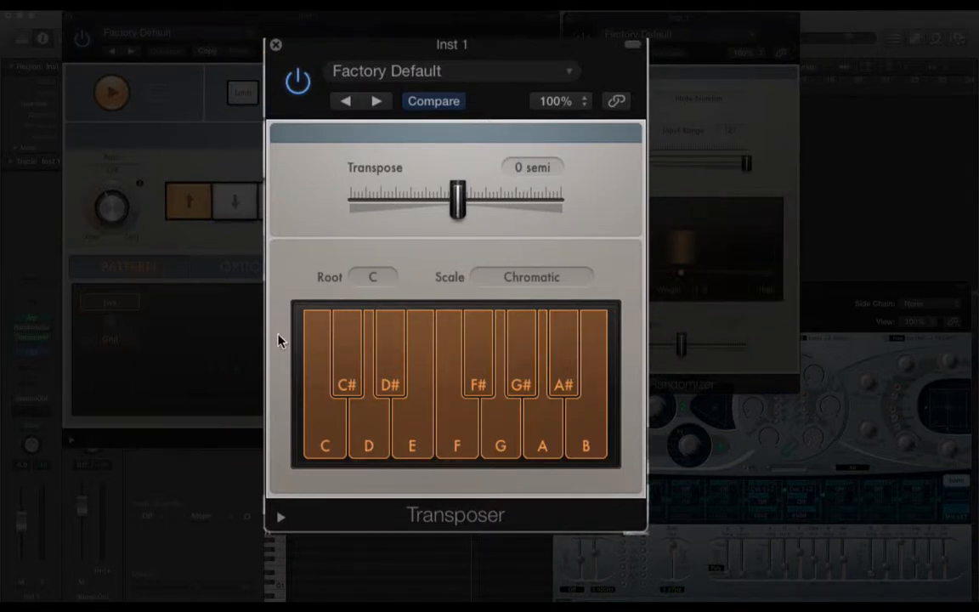
pyautogui.click(375, 272)
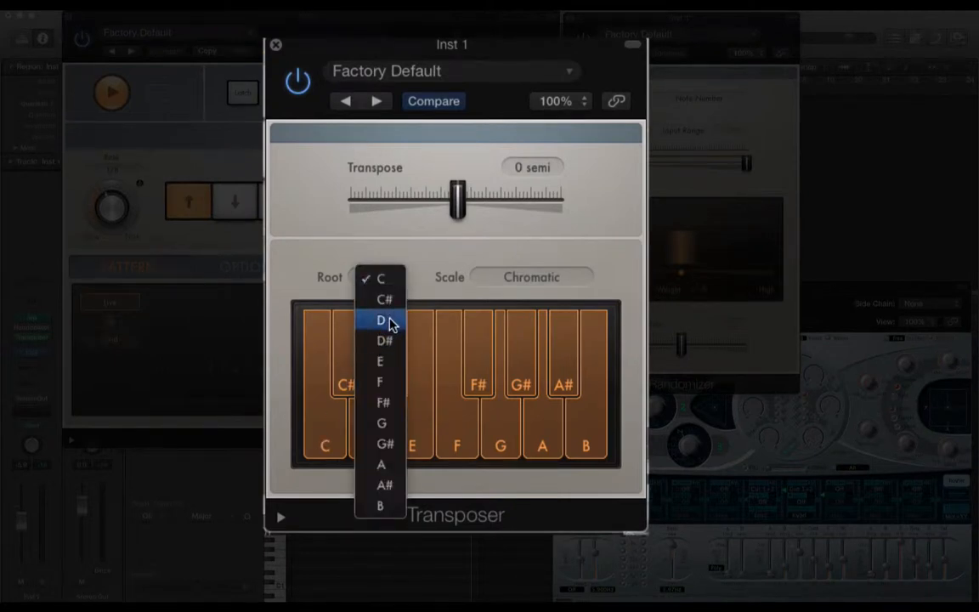
pyautogui.click(356, 270)
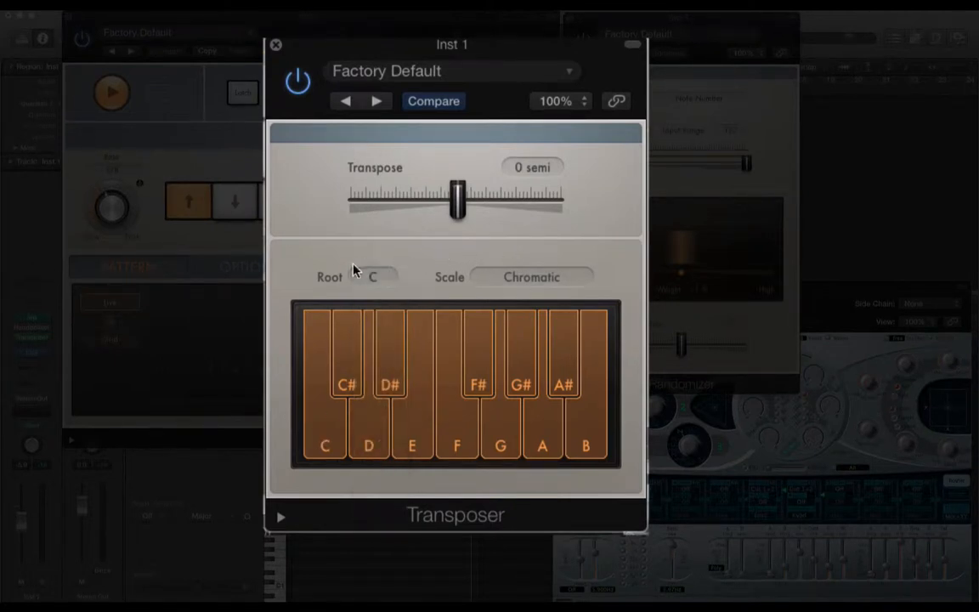
pyautogui.click(529, 283)
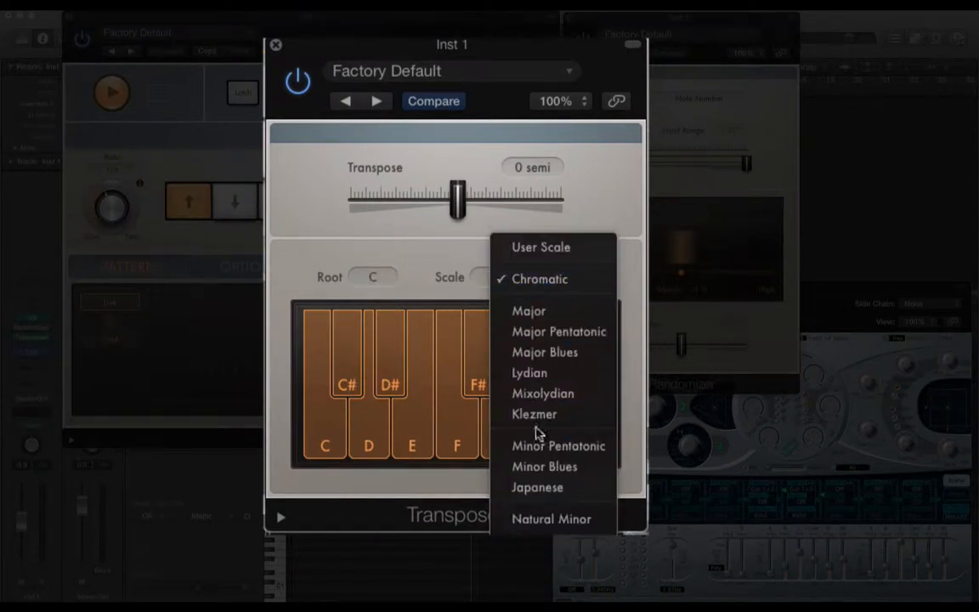
pyautogui.click(434, 261)
pyautogui.click(374, 276)
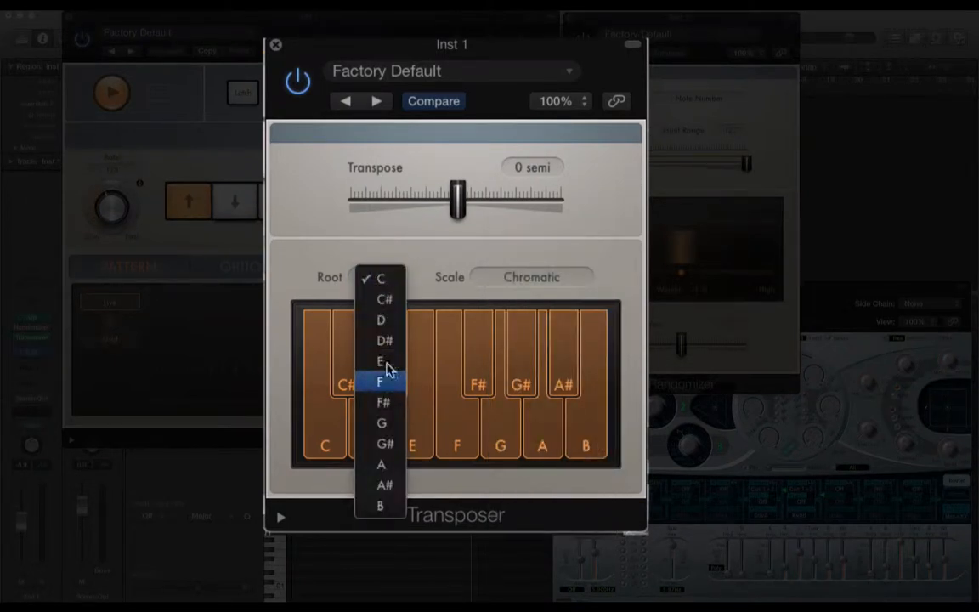
pyautogui.click(524, 295)
pyautogui.click(527, 280)
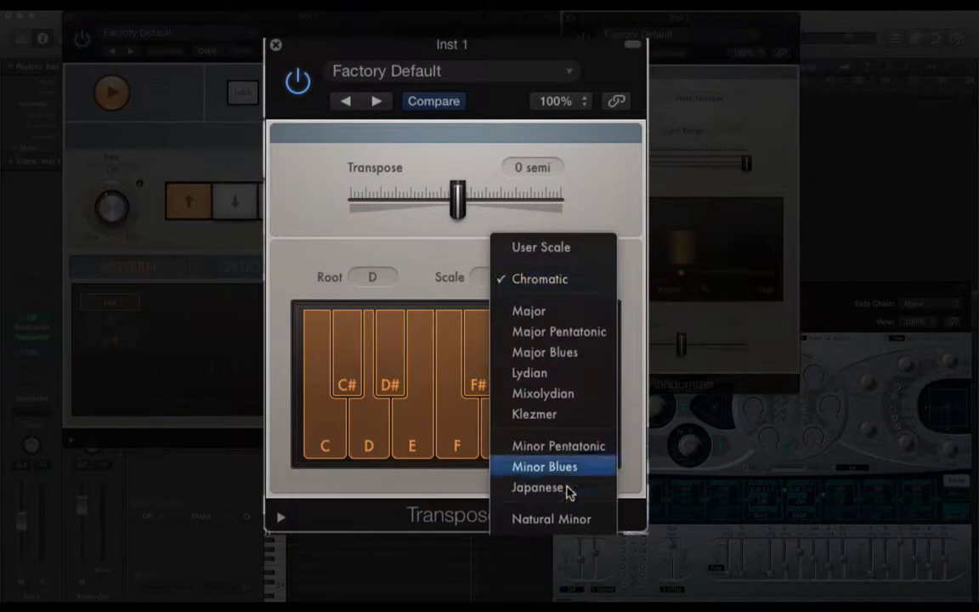
pyautogui.click(592, 448)
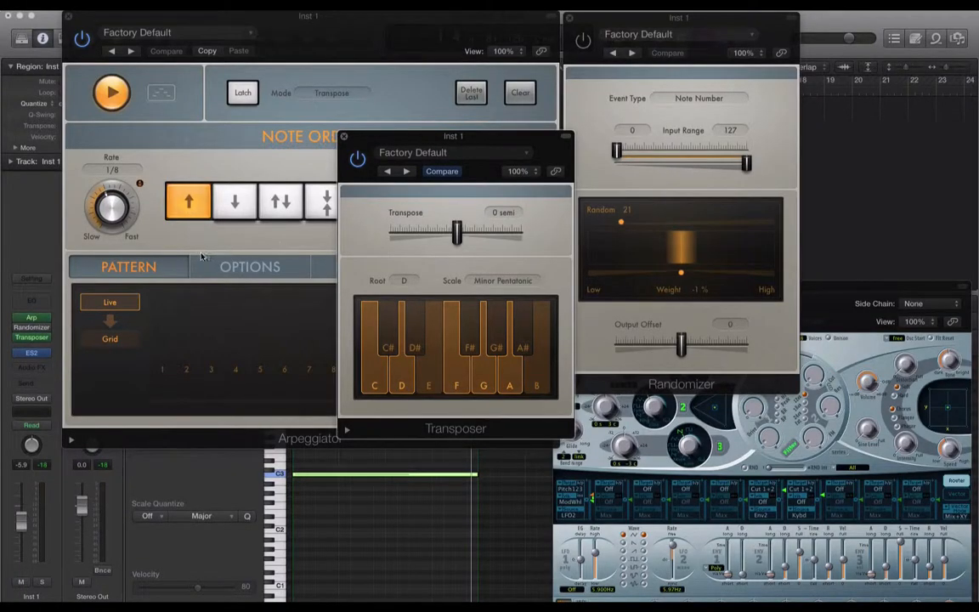
# Switch the bypassed Randomizer back on and move the Transposer window off the Arpeggiator, partly over the Randomizer.
pyautogui.click(17, 329)
pyautogui.moveTo(491, 142); pyautogui.dragTo(895, 55)
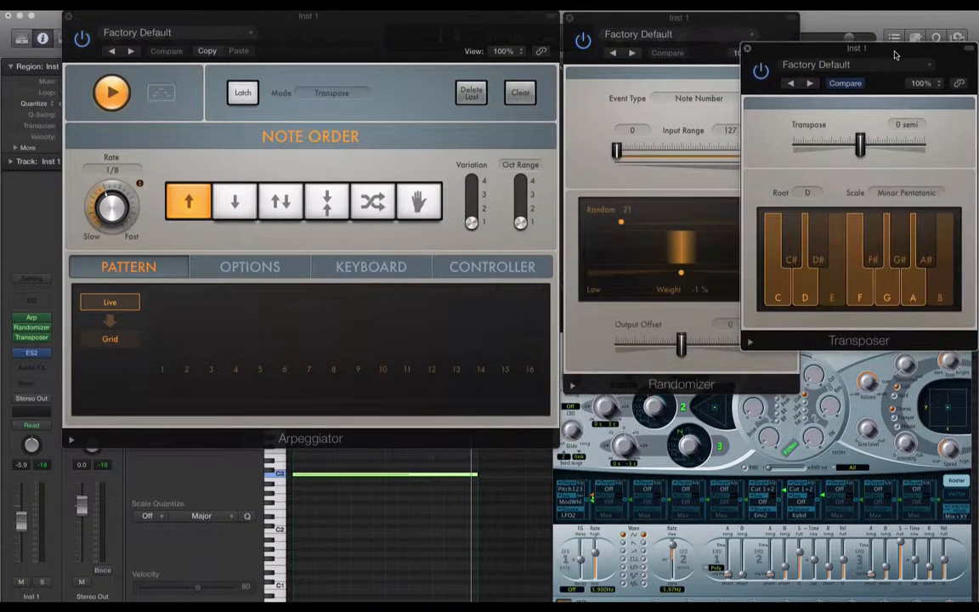
pyautogui.moveTo(834, 56); pyautogui.dragTo(810, 51)
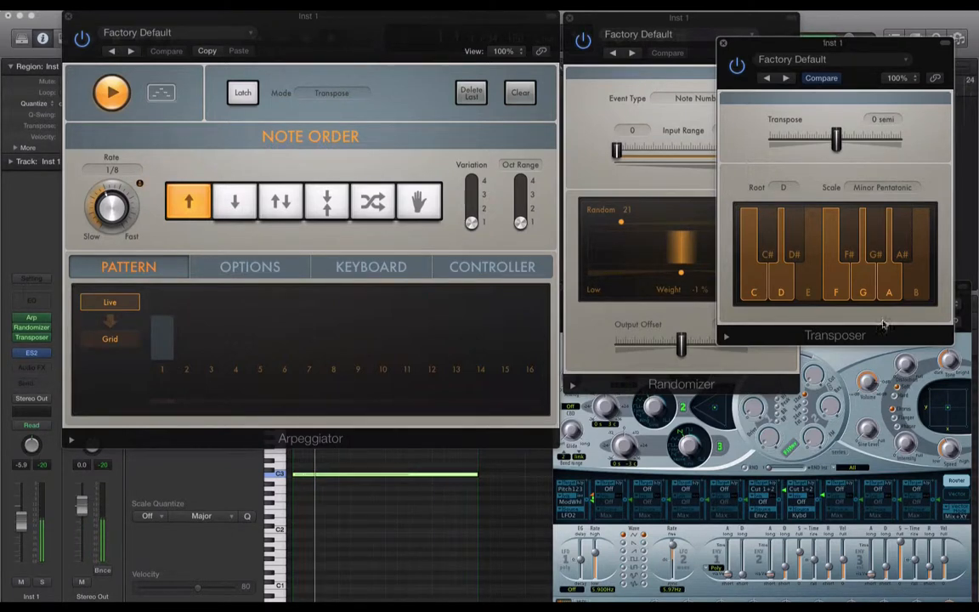
# Set the release of the ES2's envelope 3 to 500 ms and adjust its attack slider, then return focus to the Piano Roll.
pyautogui.click(929, 564)
pyautogui.moveTo(930, 565); pyautogui.dragTo(931, 558)
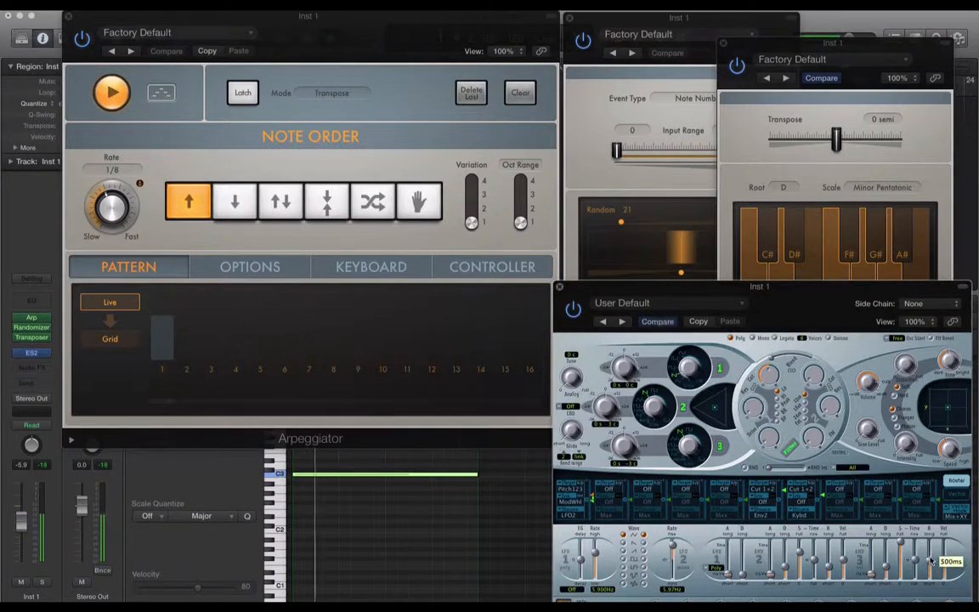
pyautogui.moveTo(871, 575)
pyautogui.mouseDown()
pyautogui.moveTo(873, 565)
pyautogui.moveTo(872, 575)
pyautogui.mouseUp()
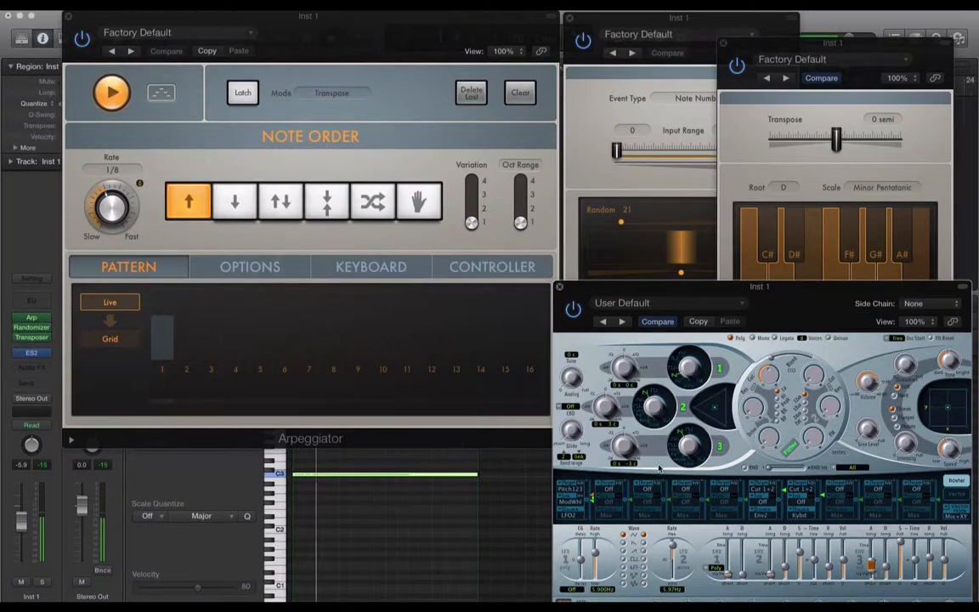
pyautogui.click(440, 516)
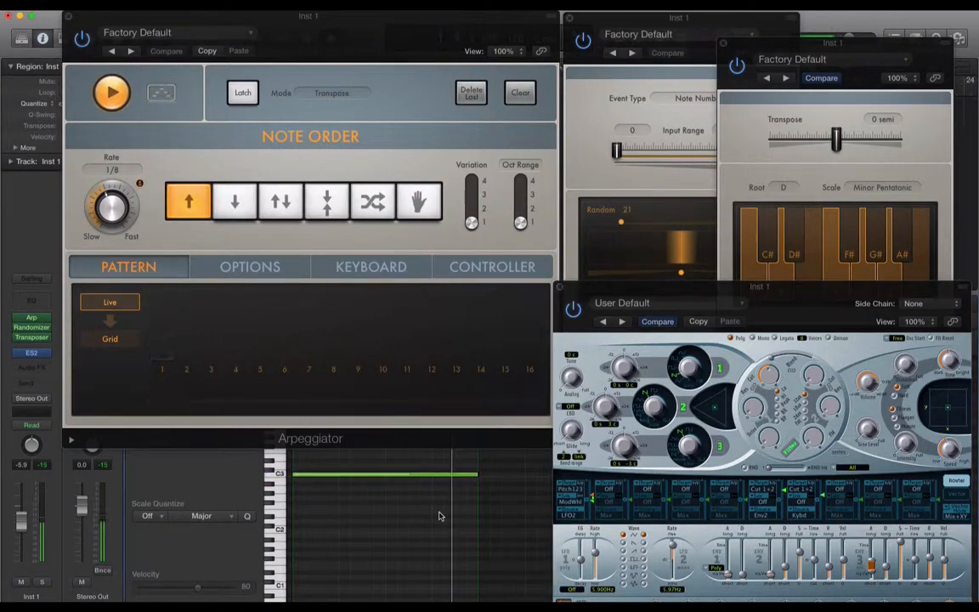
# Insert a second Randomizer MIDI effect below the Transposer on Inst 1 and move its window to the middle of the workspace.
pyautogui.moveTo(802, 55); pyautogui.dragTo(717, 49)
pyautogui.moveTo(29, 340)
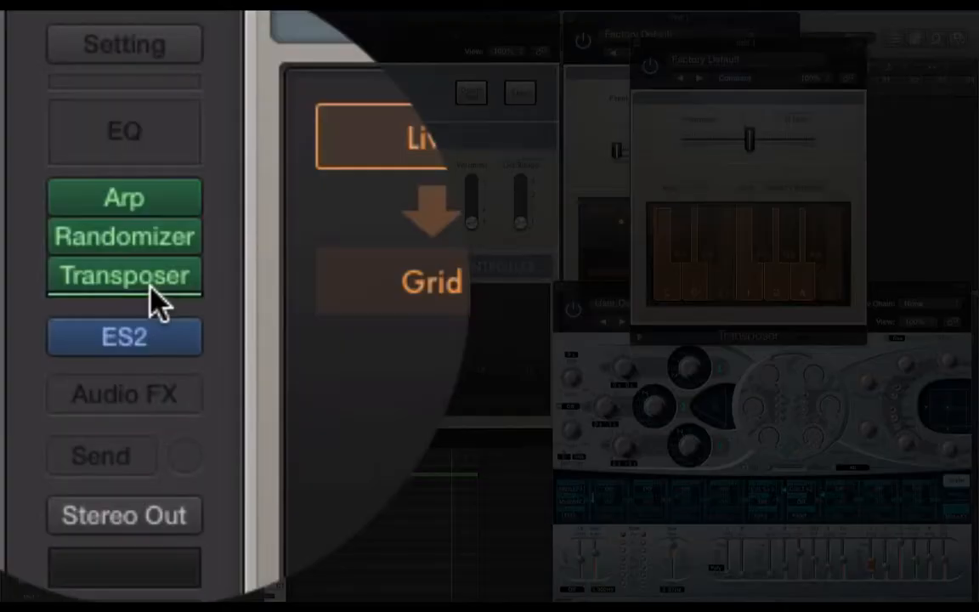
pyautogui.click(38, 342)
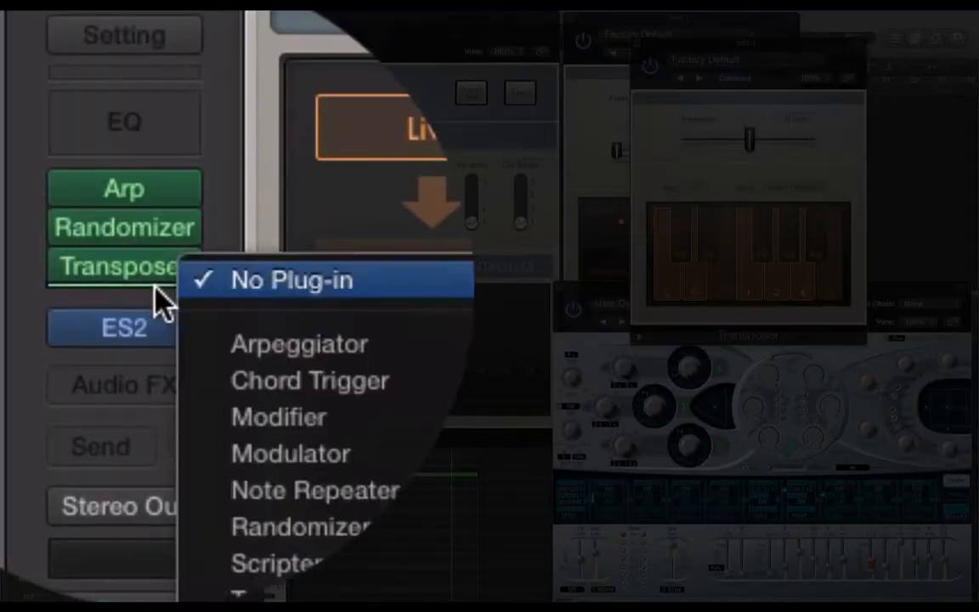
pyautogui.click(321, 289)
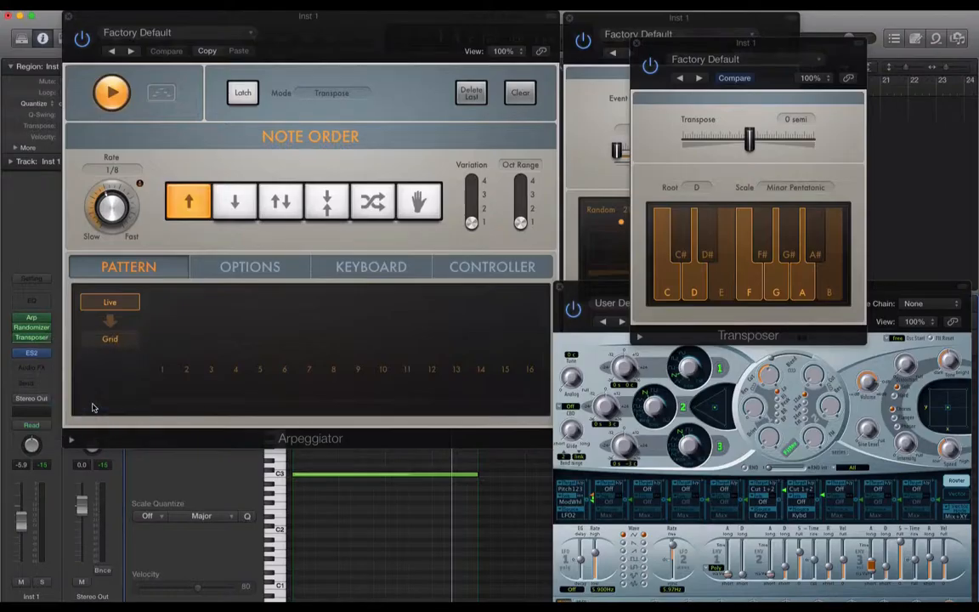
pyautogui.moveTo(161, 47); pyautogui.dragTo(453, 141)
# Close the Arpeggiator, Transposer and first Randomizer windows, keeping only the new Randomizer and ES2 open.
pyautogui.click(68, 17)
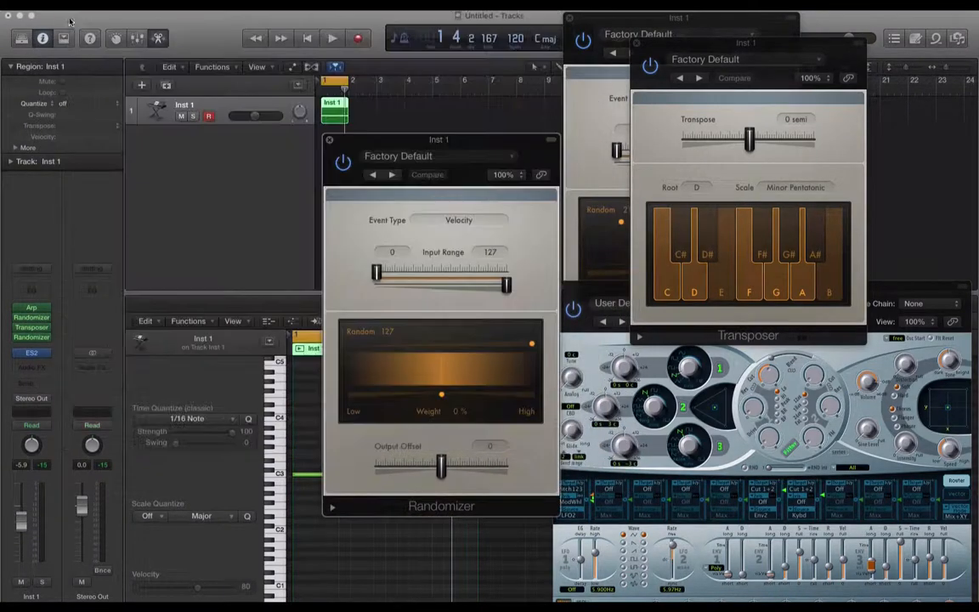
pyautogui.click(634, 43)
pyautogui.click(568, 18)
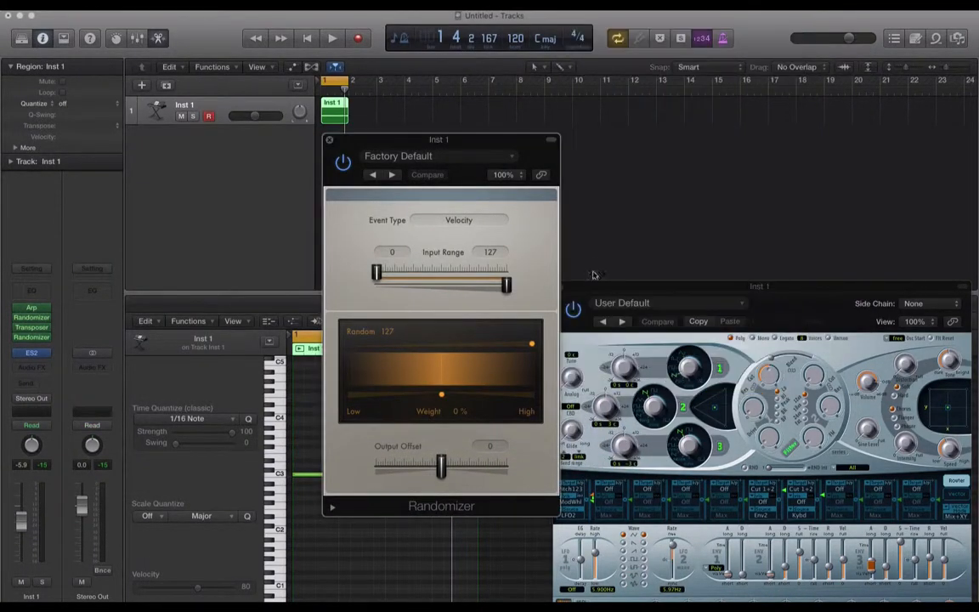
# Close the ES2 window and move the velocity Randomizer window up to the centre of the workspace.
pyautogui.moveTo(570, 299); pyautogui.dragTo(597, 209)
pyautogui.click(589, 196)
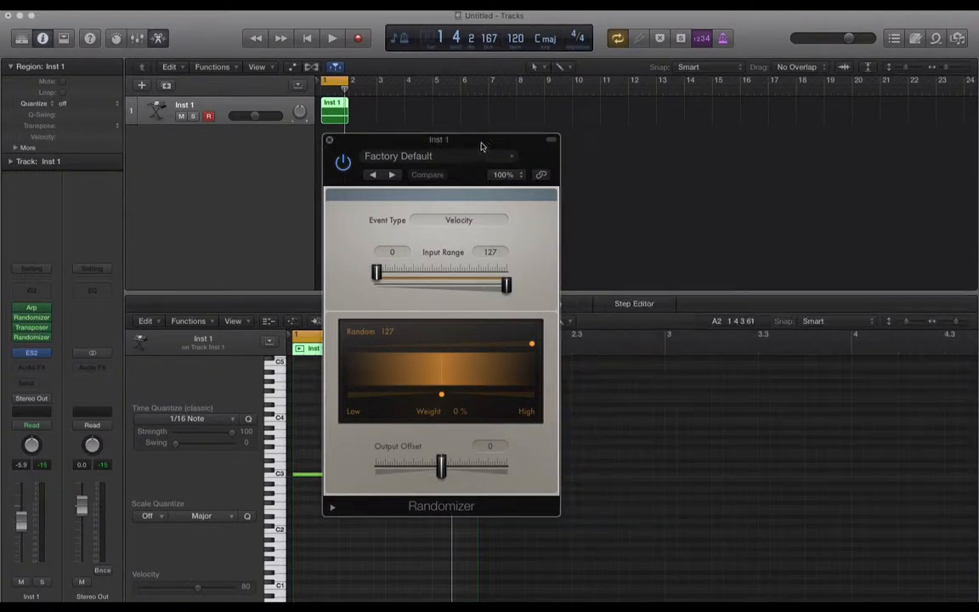
pyautogui.moveTo(457, 159); pyautogui.dragTo(544, 117)
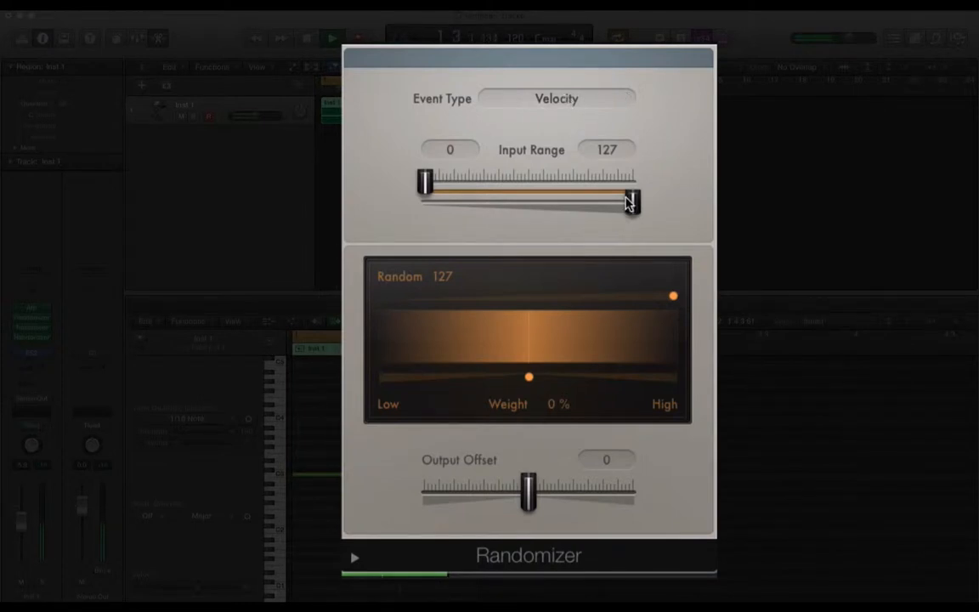
# Reduce the Randomizer's Random amount to 76 and shift its Weight to -42 % for velocity.
pyautogui.moveTo(671, 300); pyautogui.dragTo(608, 297)
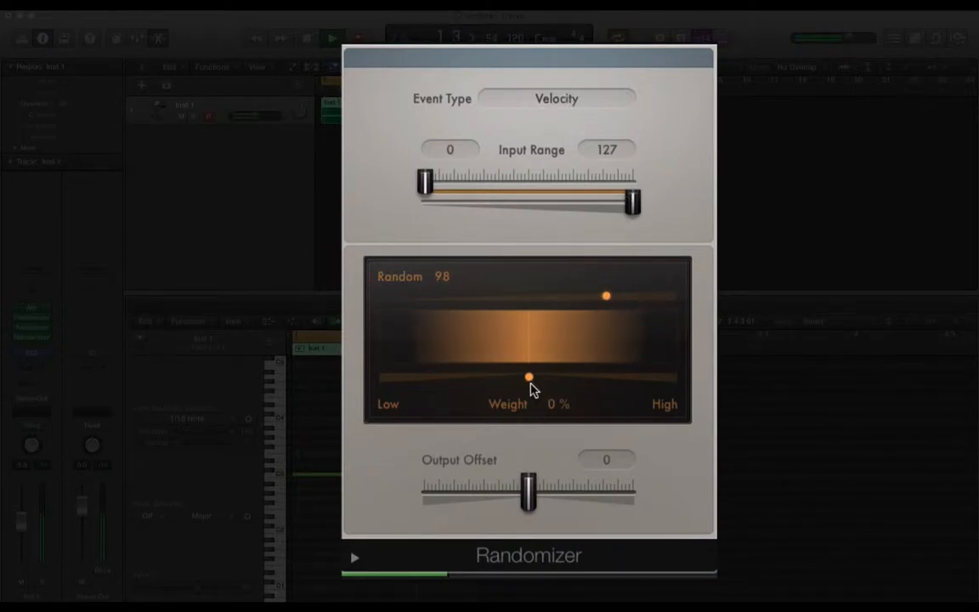
pyautogui.moveTo(530, 382); pyautogui.dragTo(476, 384)
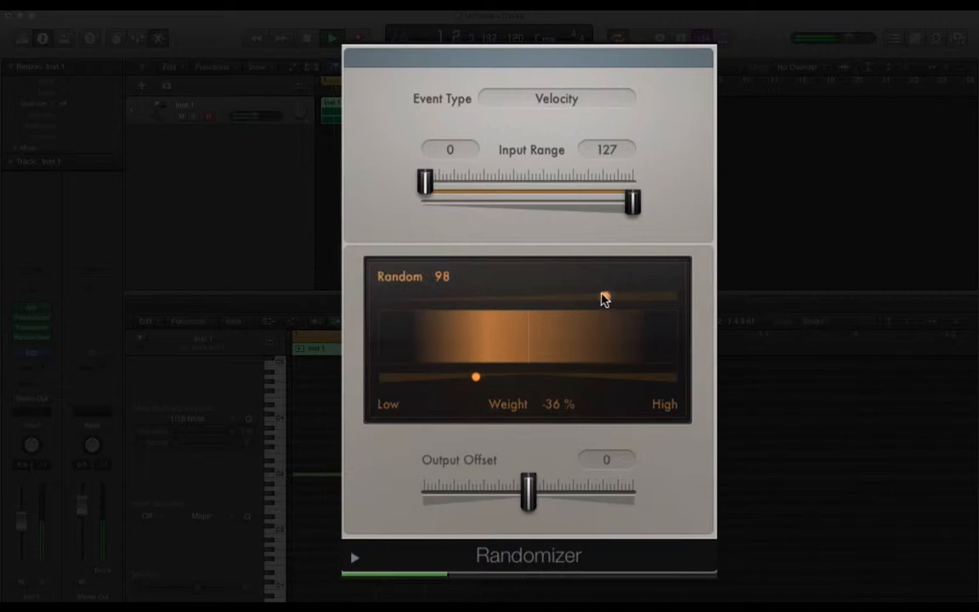
pyautogui.moveTo(604, 297); pyautogui.dragTo(555, 297)
pyautogui.moveTo(475, 376); pyautogui.dragTo(468, 377)
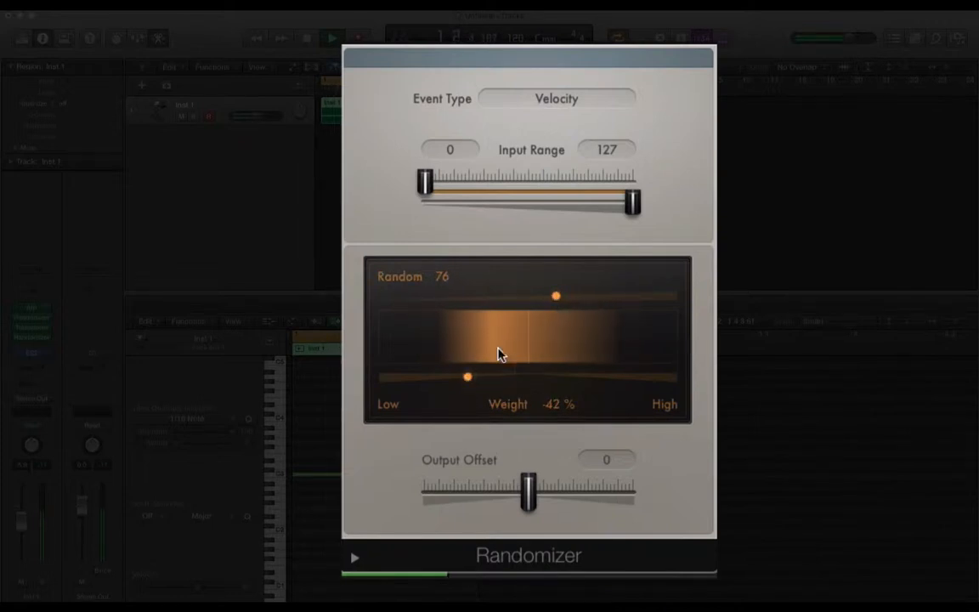
# Set the Randomizer's input range maximum to 73, Output Offset to -46 and Random amount to 43.
pyautogui.moveTo(633, 202); pyautogui.dragTo(545, 202)
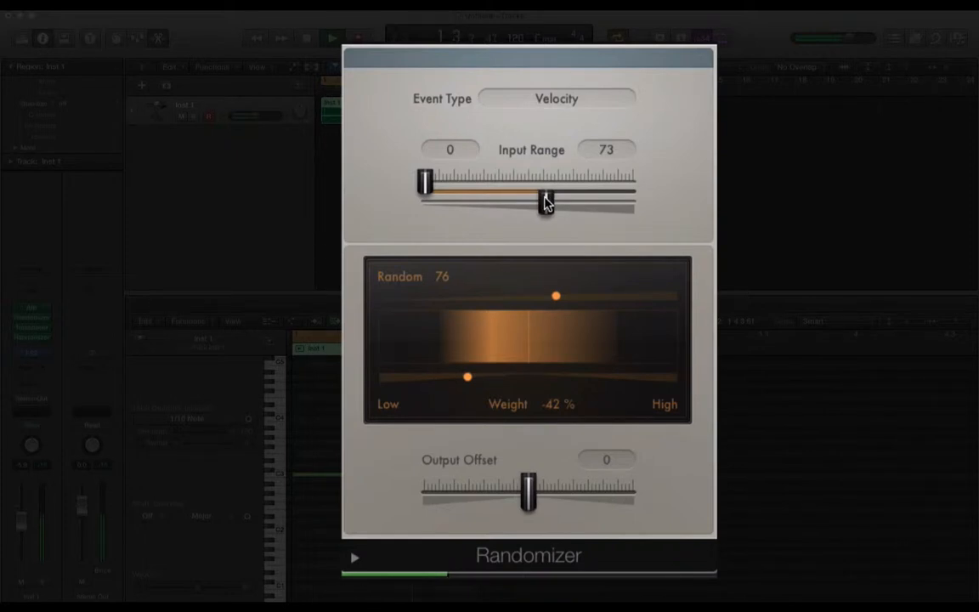
pyautogui.moveTo(527, 495); pyautogui.dragTo(488, 498)
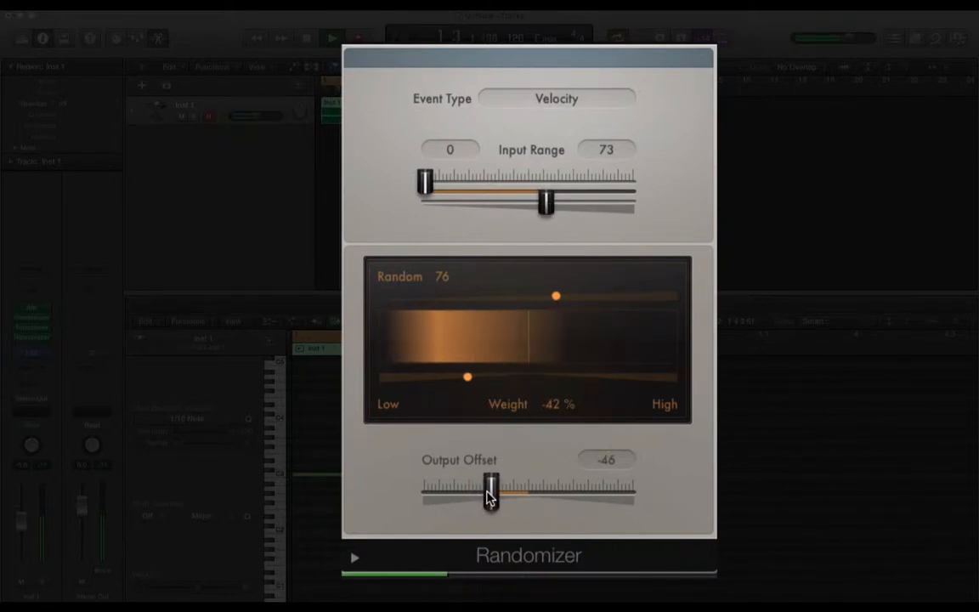
pyautogui.moveTo(556, 296); pyautogui.dragTo(483, 295)
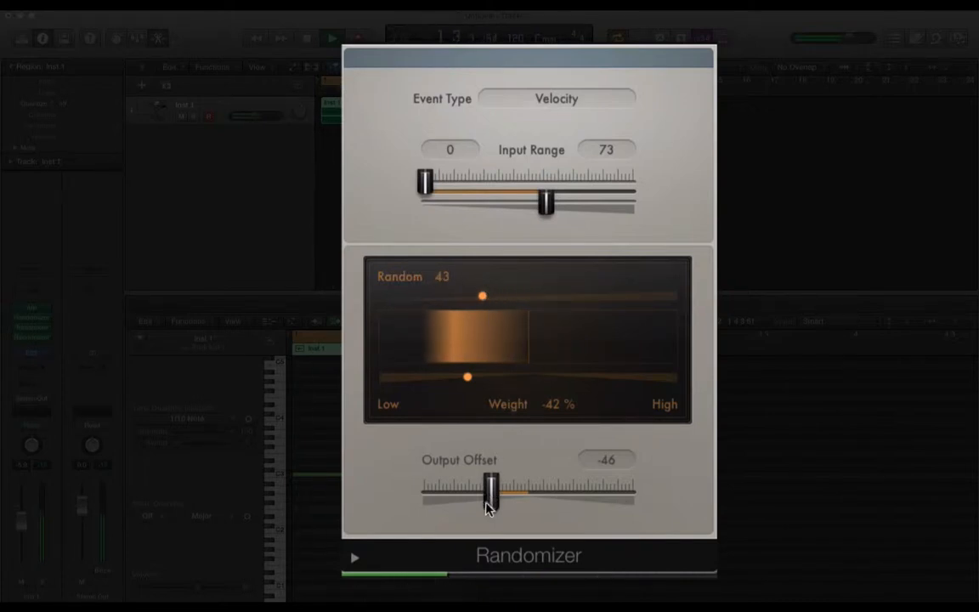
# Raise the Output Offset to -3 and set the Randomizer's input range from 63 to 127.
pyautogui.moveTo(491, 498); pyautogui.dragTo(526, 499)
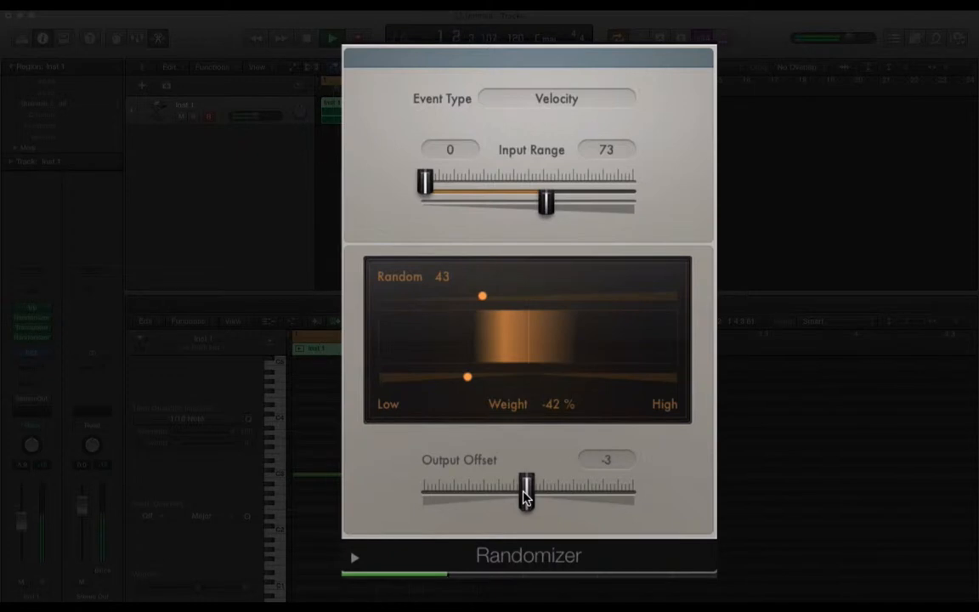
pyautogui.moveTo(556, 195); pyautogui.dragTo(663, 197)
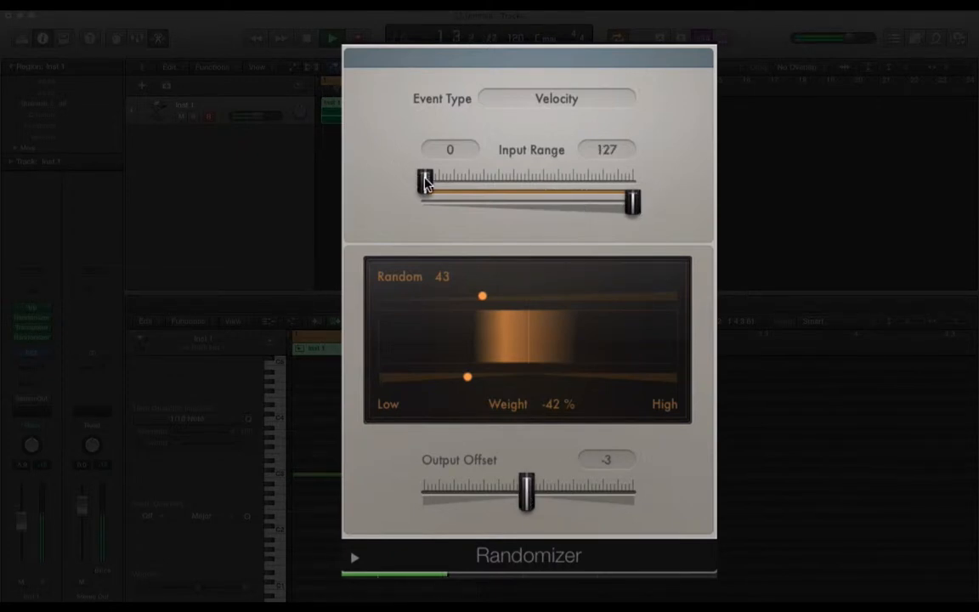
pyautogui.moveTo(426, 184); pyautogui.dragTo(529, 185)
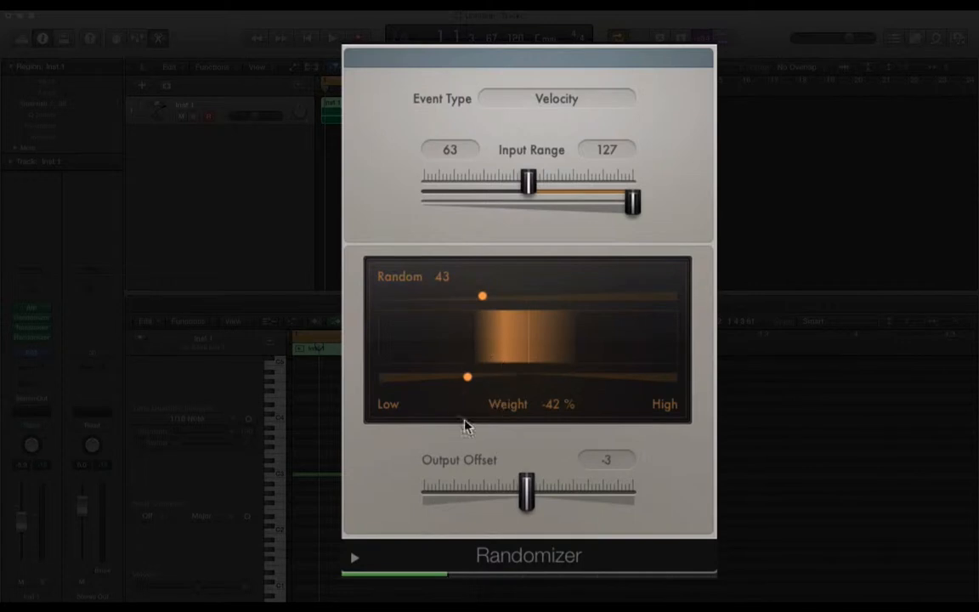
# Set the Randomizer's Random amount to 98 and its Weight to -62 %, and start playback.
pyautogui.moveTo(467, 379); pyautogui.dragTo(459, 378)
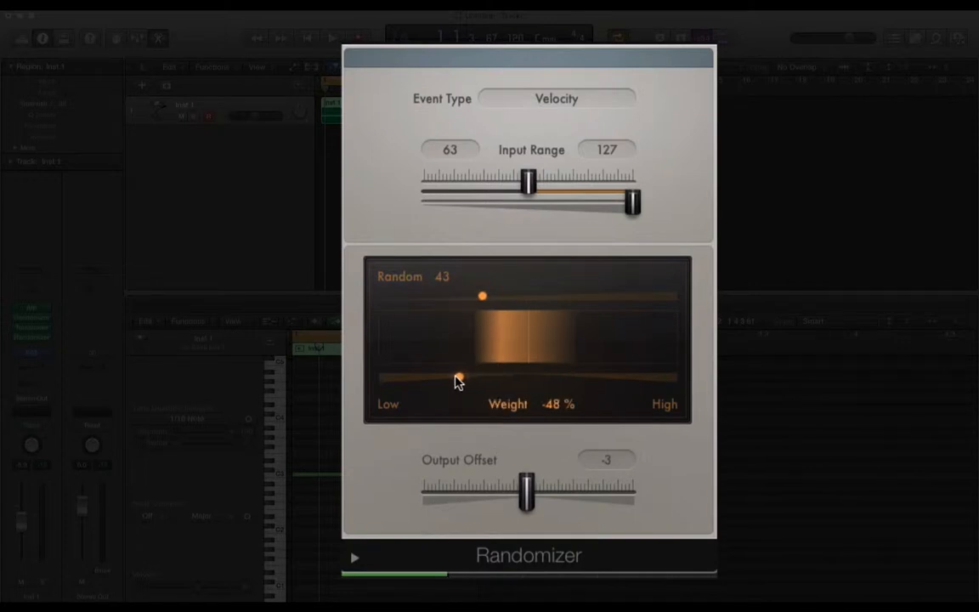
pyautogui.moveTo(482, 298); pyautogui.dragTo(606, 296)
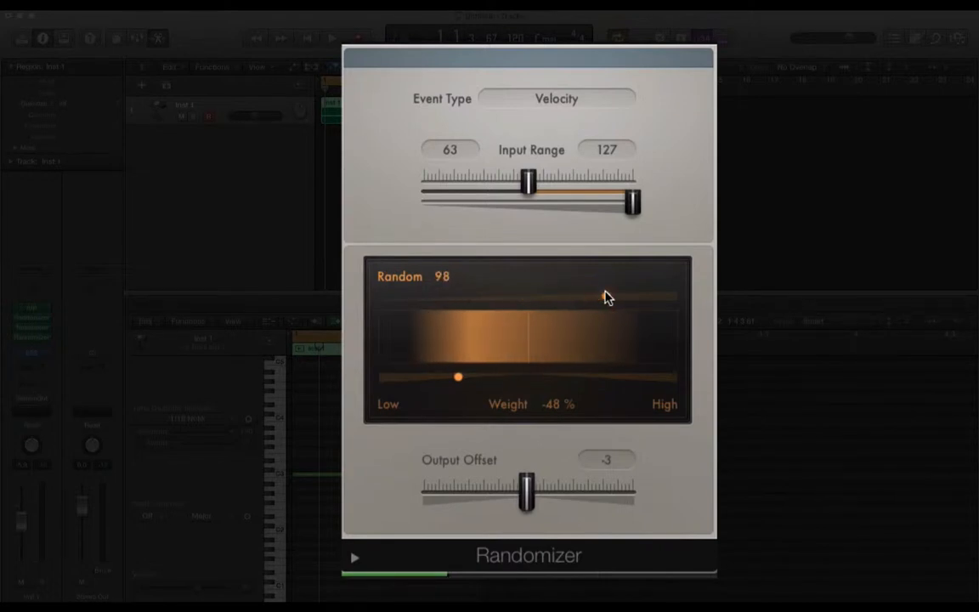
pyautogui.moveTo(459, 378); pyautogui.dragTo(439, 381)
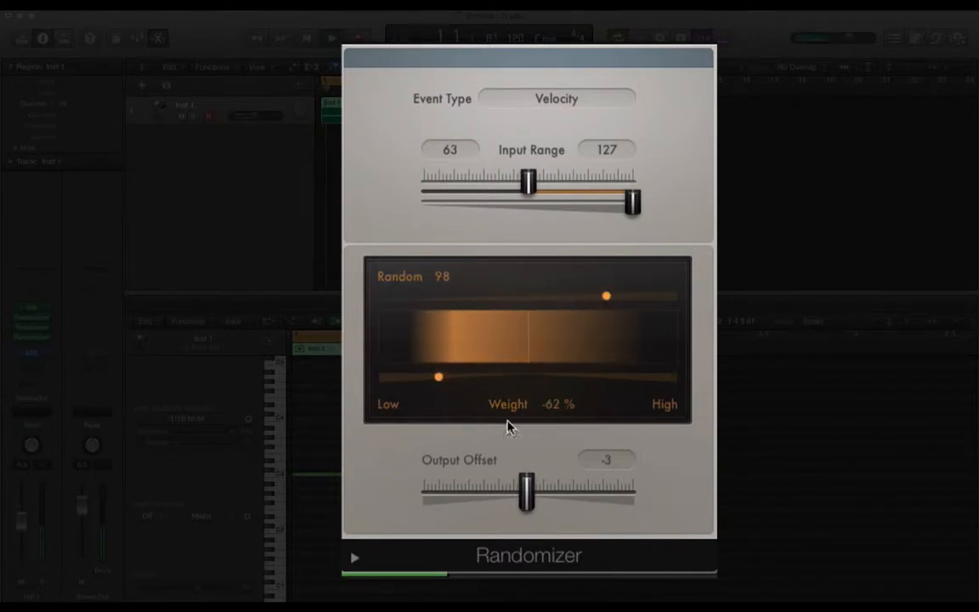
pyautogui.press('space')
# Set the Randomizer's Output Offset to -36, input range minimum to 22 and Random amount to 107.
pyautogui.moveTo(527, 493); pyautogui.dragTo(505, 500)
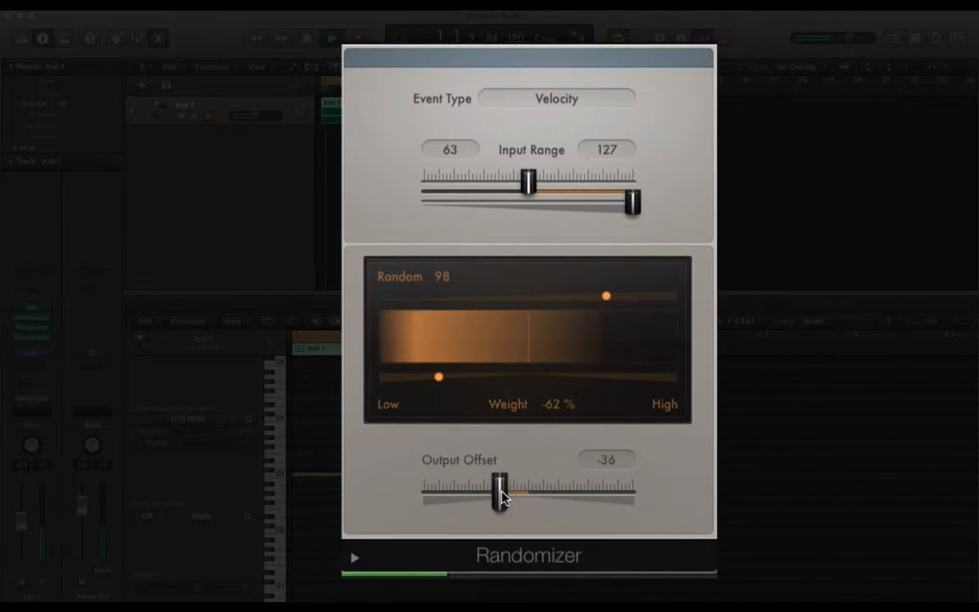
pyautogui.moveTo(528, 180); pyautogui.dragTo(481, 185)
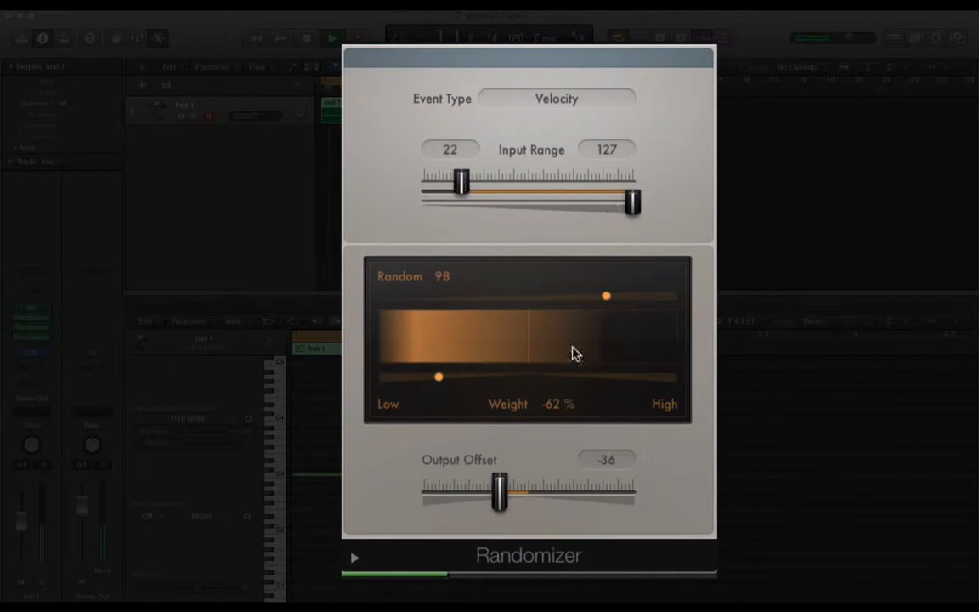
pyautogui.moveTo(609, 299); pyautogui.dragTo(631, 299)
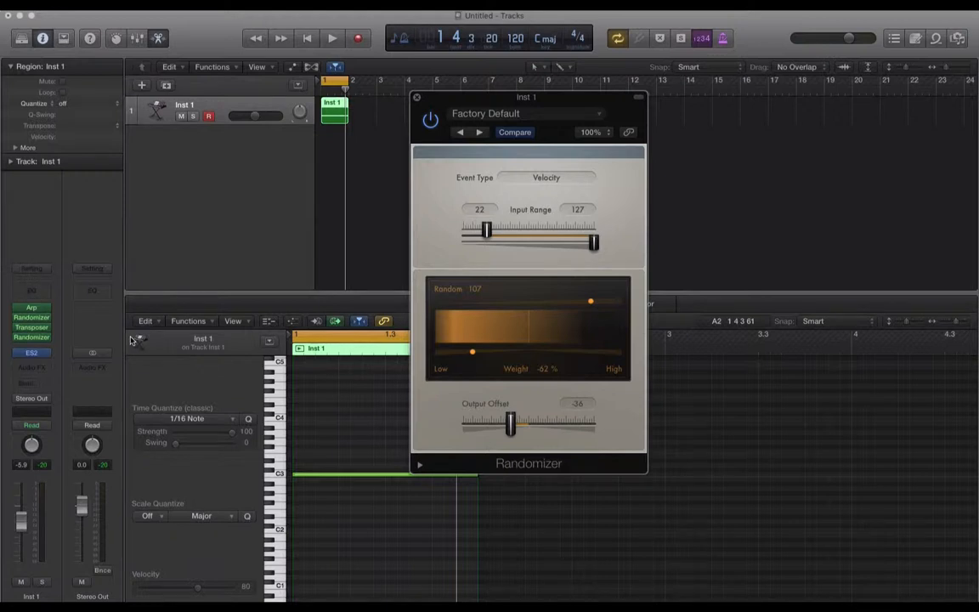
# Return the playhead to the start of bar 1.
pyautogui.moveTo(45, 355)
pyautogui.moveTo(345, 91); pyautogui.dragTo(315, 91)
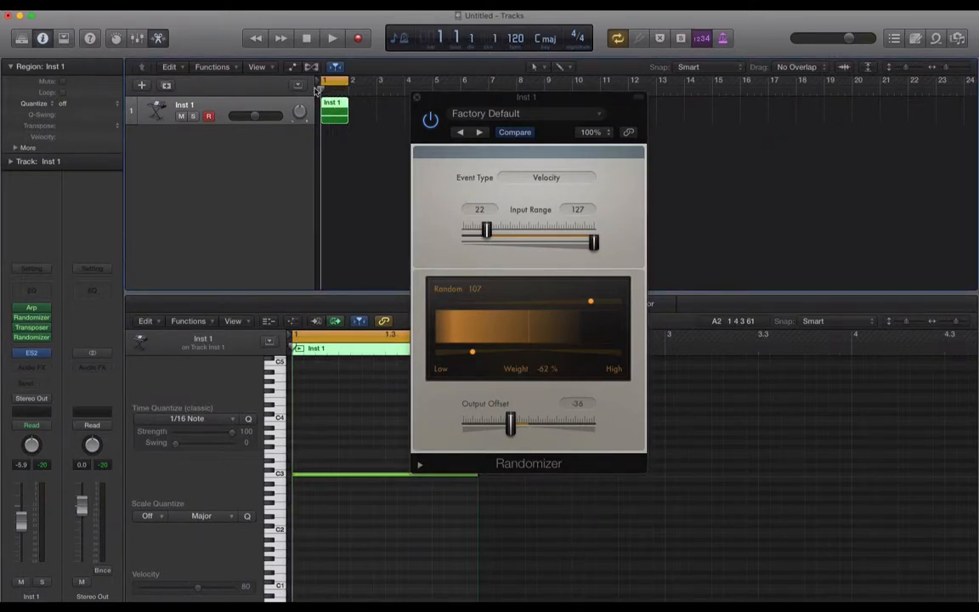
# Insert a Modifier MIDI effect below the second Randomizer on Inst 1 and close its window.
pyautogui.click(43, 342)
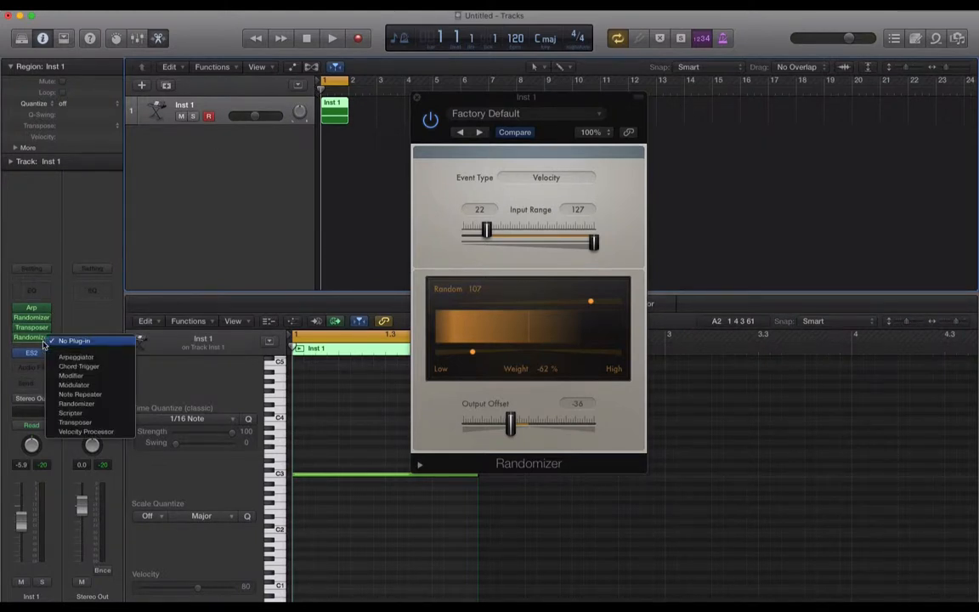
pyautogui.click(99, 378)
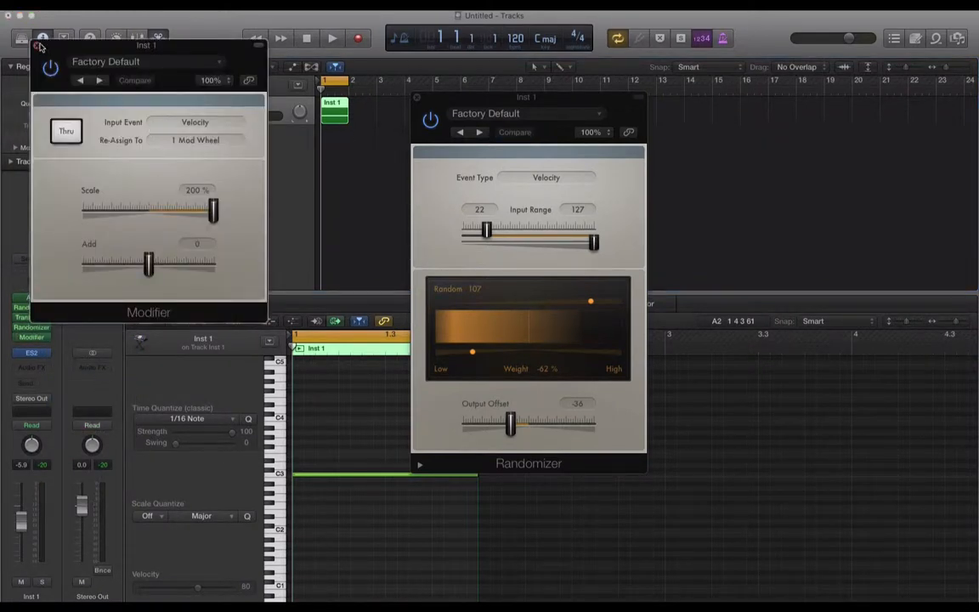
pyautogui.click(37, 44)
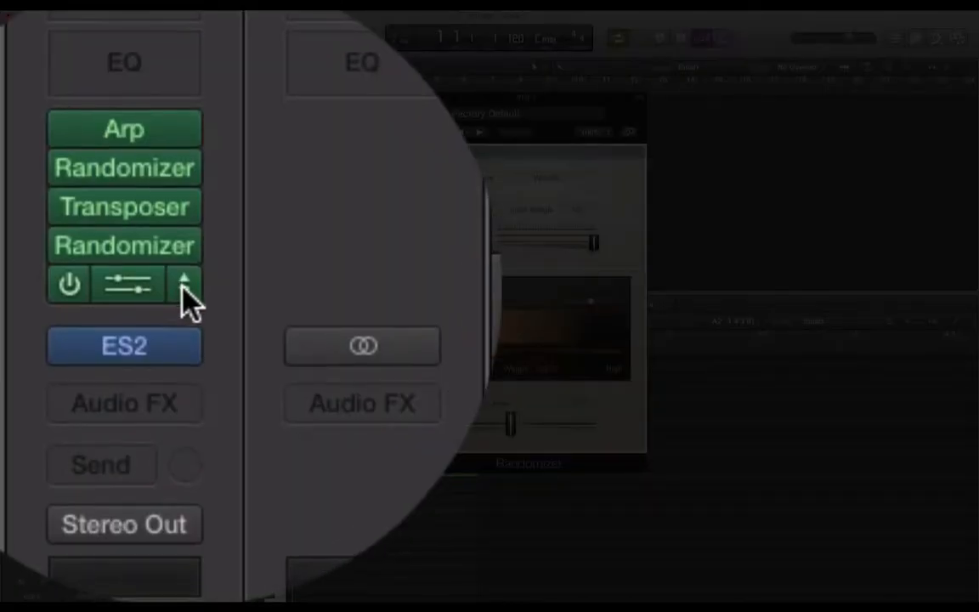
# Replace the Modifier with a Modulator MIDI effect and move its window to the middle of the workspace.
pyautogui.click(47, 337)
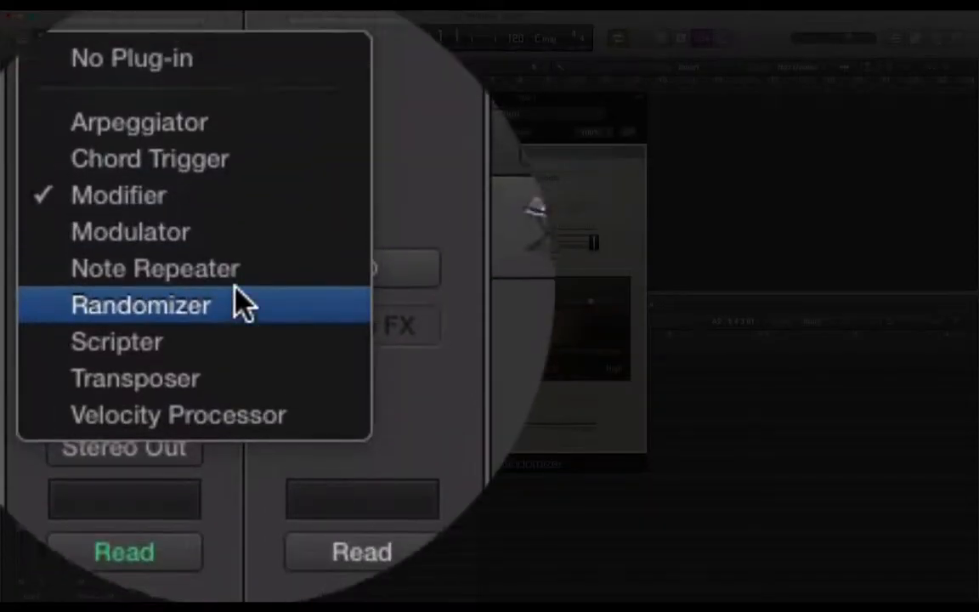
pyautogui.click(223, 233)
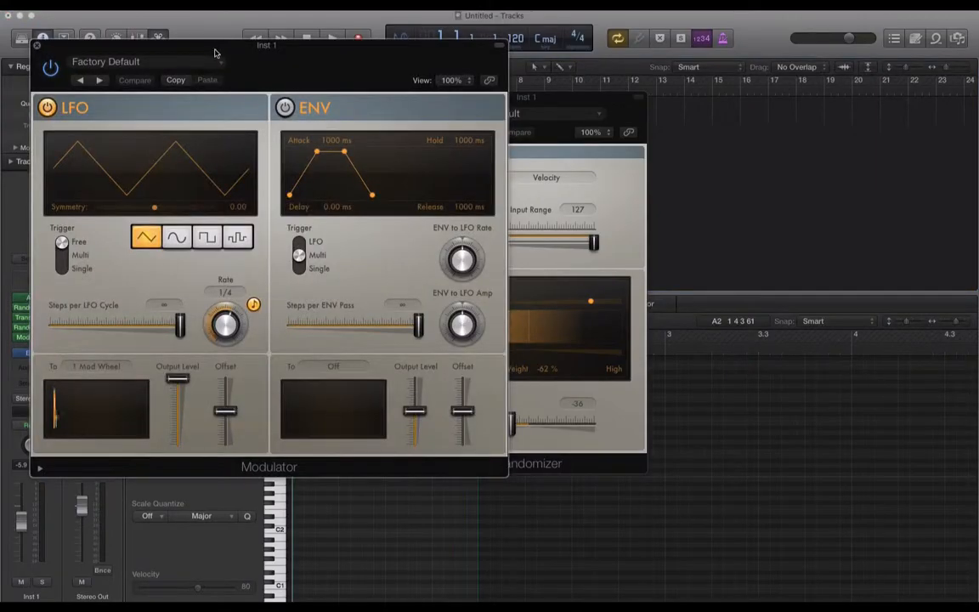
pyautogui.moveTo(215, 54); pyautogui.dragTo(411, 73)
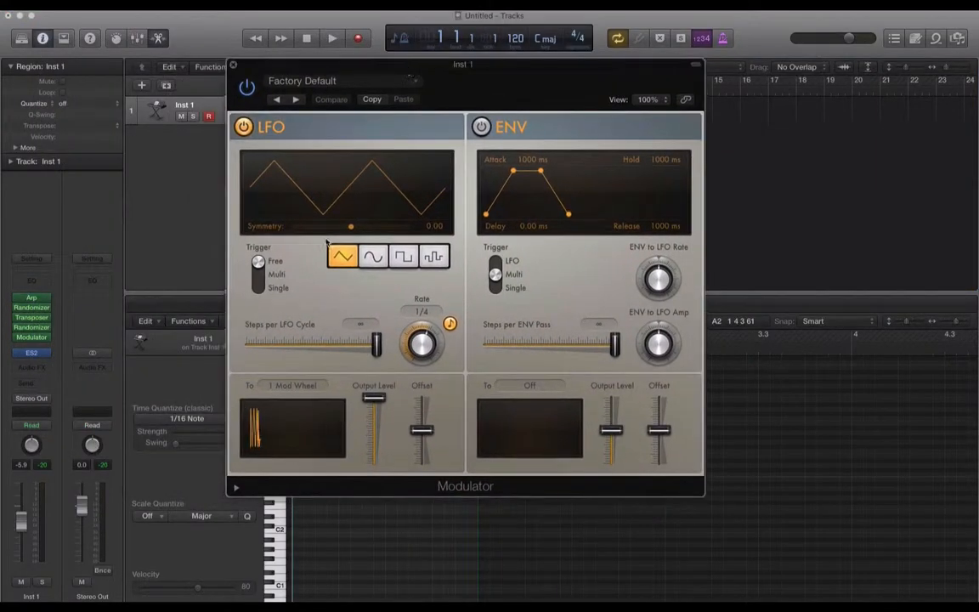
# Review the target controllers available for the Modulator's LFO and keep 1 Mod Wheel selected.
pyautogui.click(283, 384)
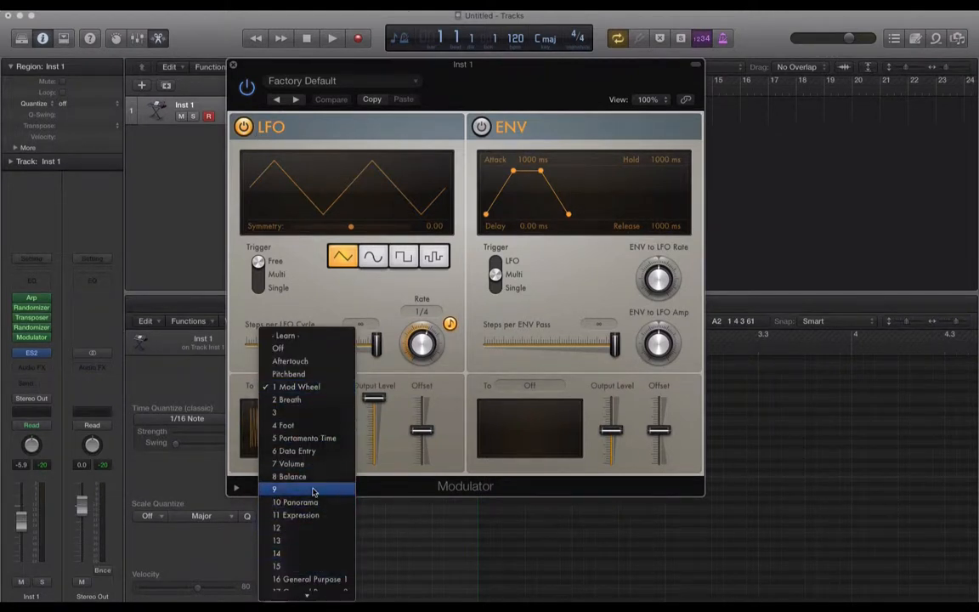
pyautogui.scroll(-5, 313, 491)
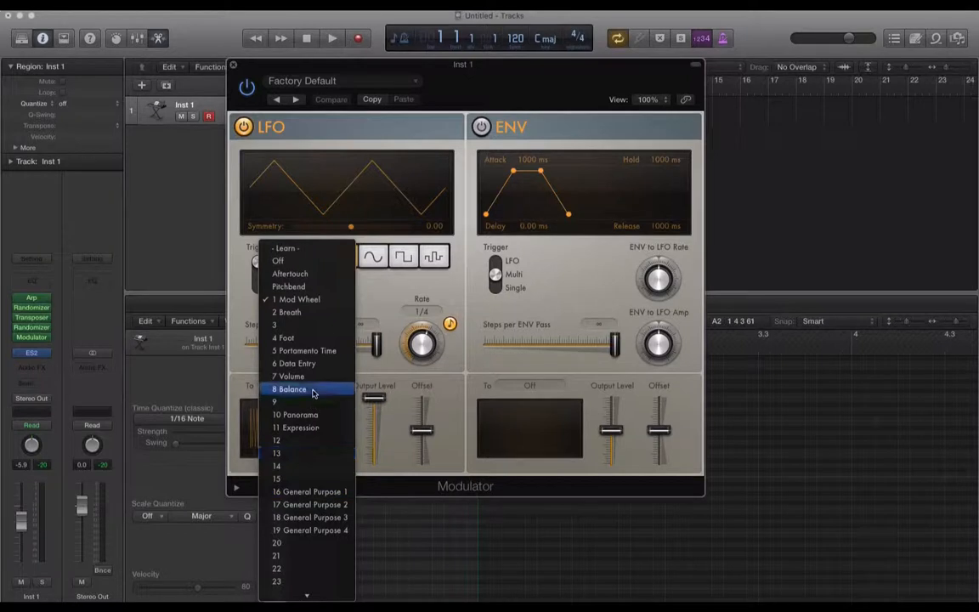
pyautogui.click(326, 303)
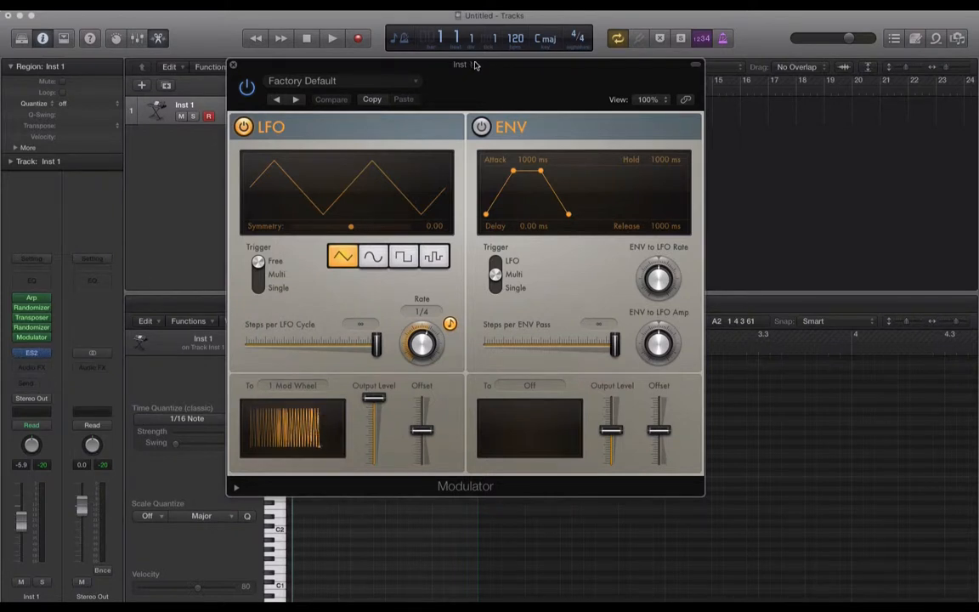
# Move the Modulator aside, close the Randomizer window, and open the ES2 so it partly overlaps the Modulator.
pyautogui.moveTo(474, 65); pyautogui.dragTo(324, 44)
pyautogui.moveTo(598, 99); pyautogui.dragTo(650, 96)
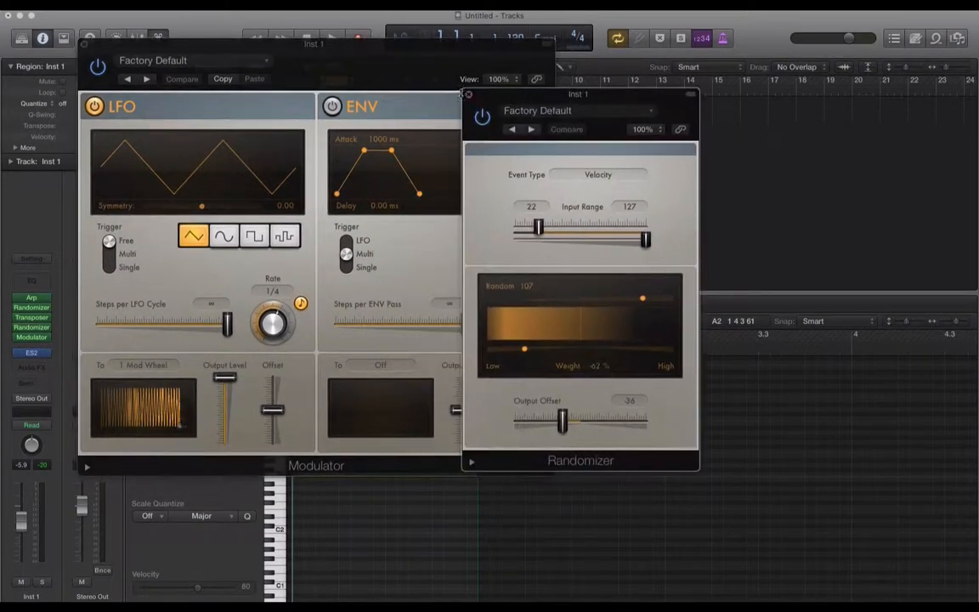
pyautogui.click(468, 95)
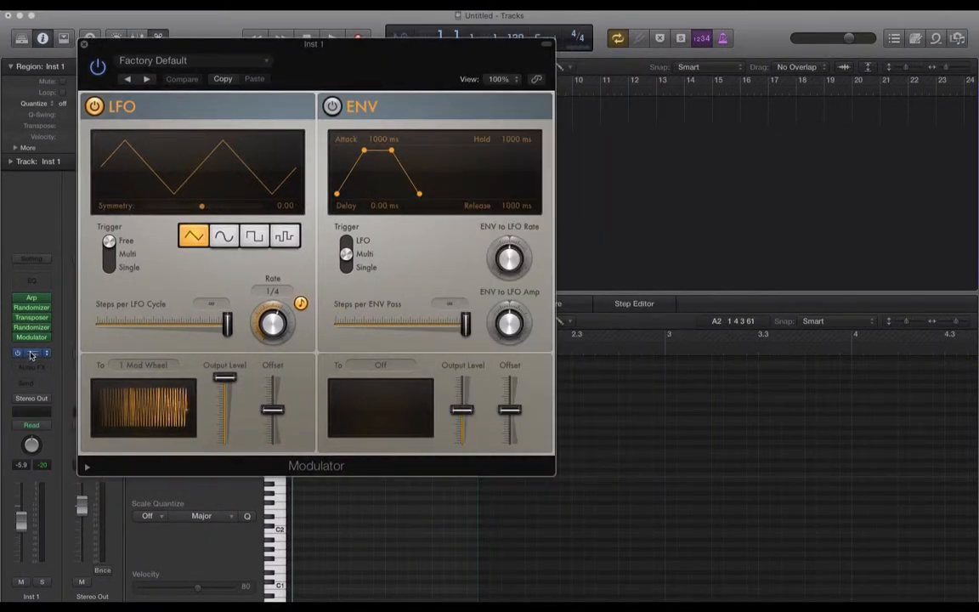
pyautogui.moveTo(754, 204); pyautogui.dragTo(669, 134)
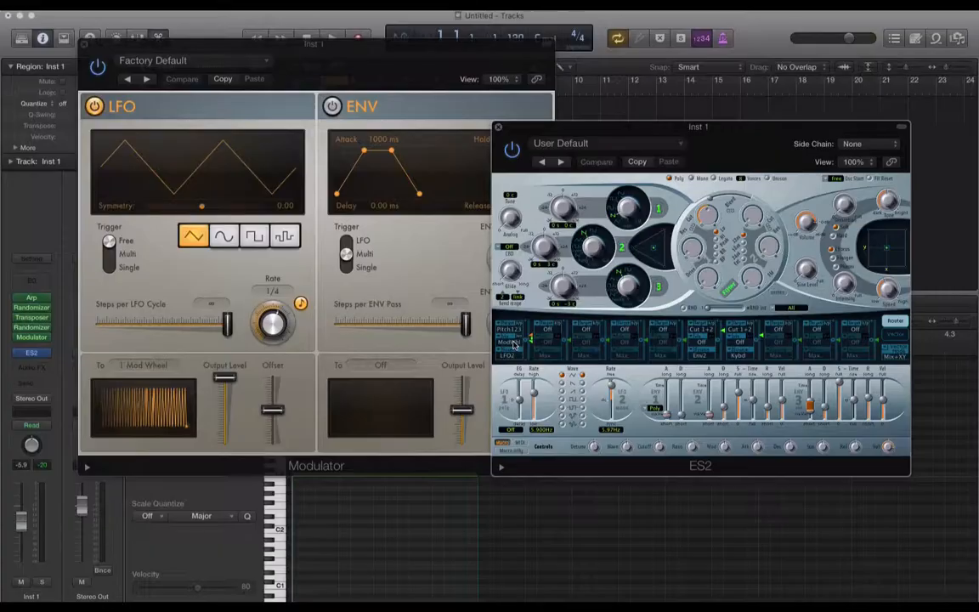
# Move the Modulator window further over the ES2, check the ES2's mod wheel routing, and bring the Modulator back to the front.
pyautogui.click(339, 61)
pyautogui.moveTo(137, 107); pyautogui.dragTo(253, 108)
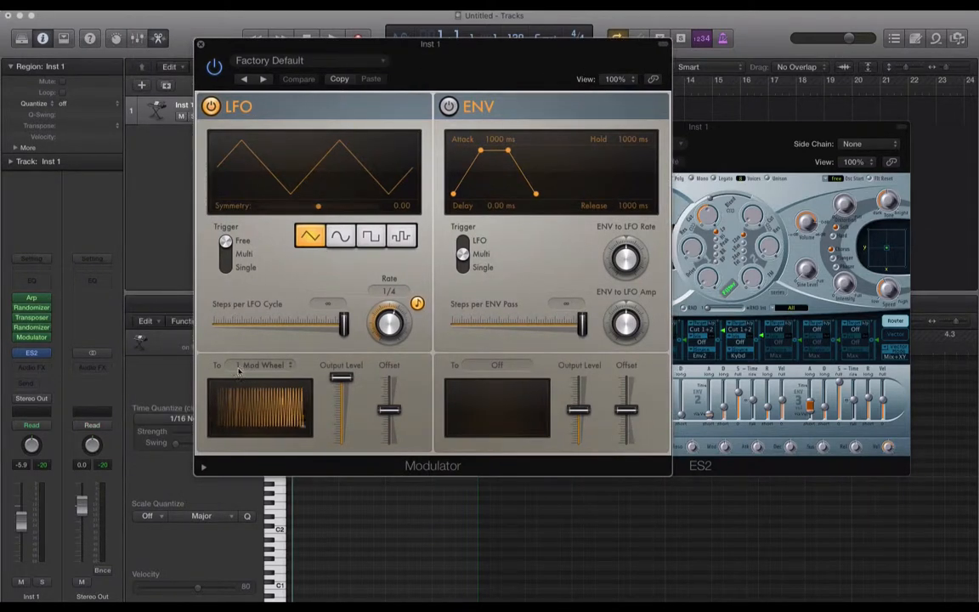
pyautogui.click(747, 141)
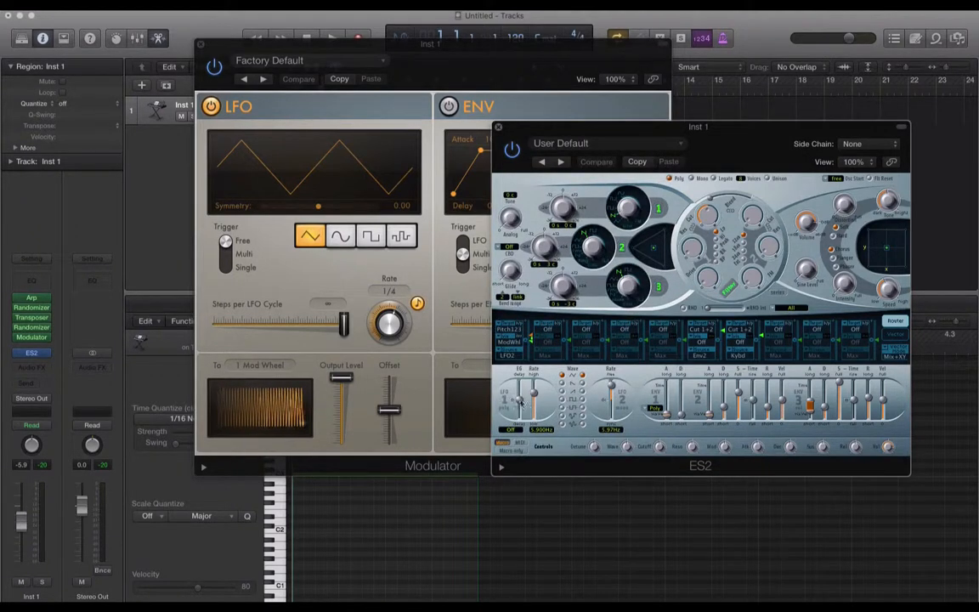
pyautogui.click(274, 414)
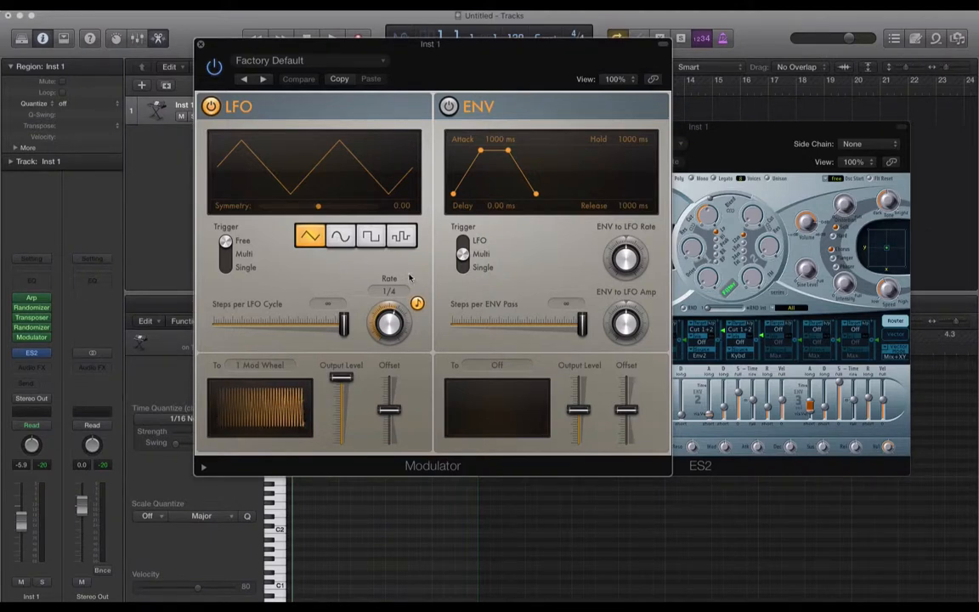
# Start playback and switch the Modulator's LFO to the stepped random waveform.
pyautogui.press('space')
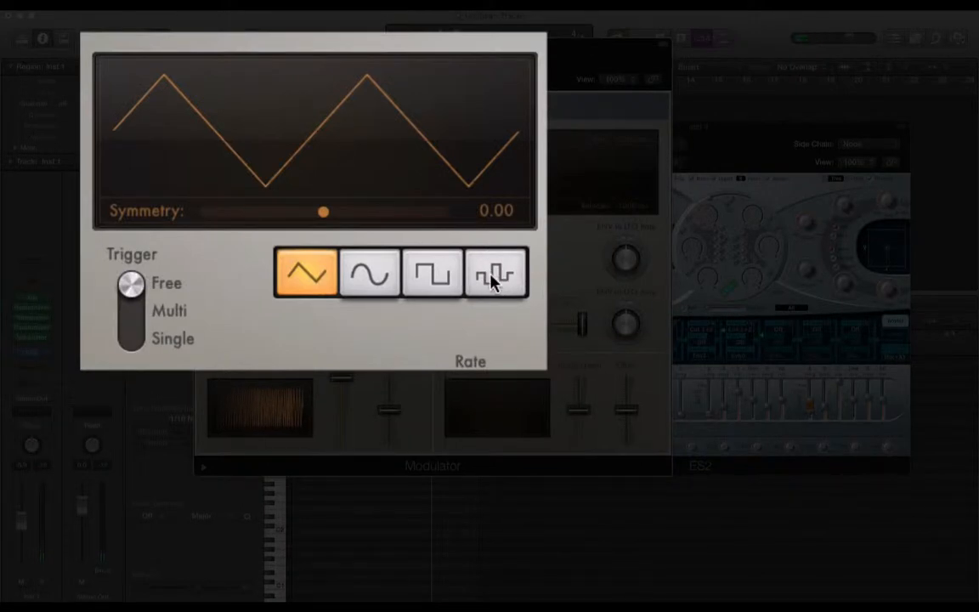
pyautogui.click(493, 280)
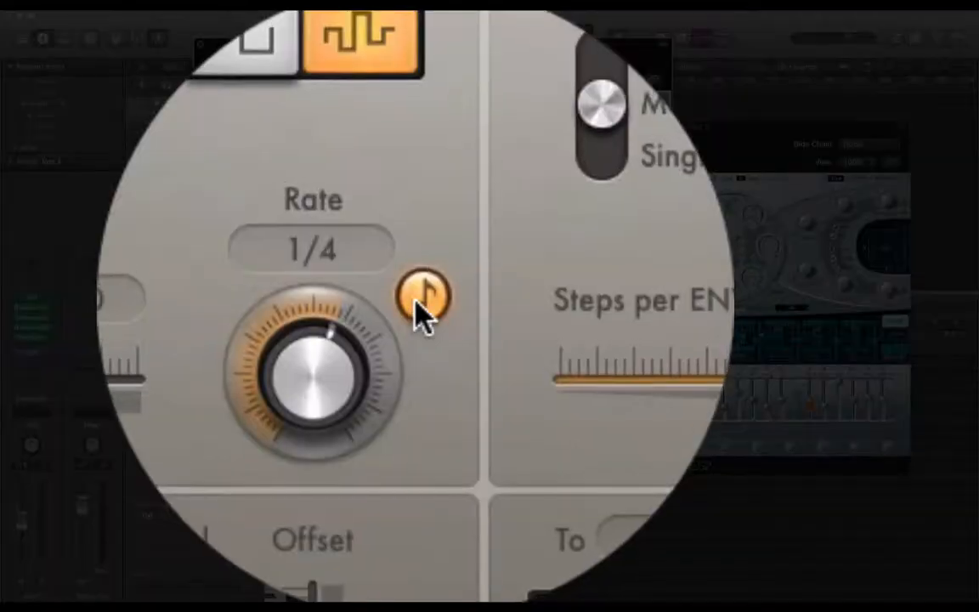
# Turn off tempo sync for the Modulator's LFO rate and slow the rate to about 0.48 Hz.
pyautogui.click(415, 301)
pyautogui.moveTo(384, 284); pyautogui.dragTo(389, 302)
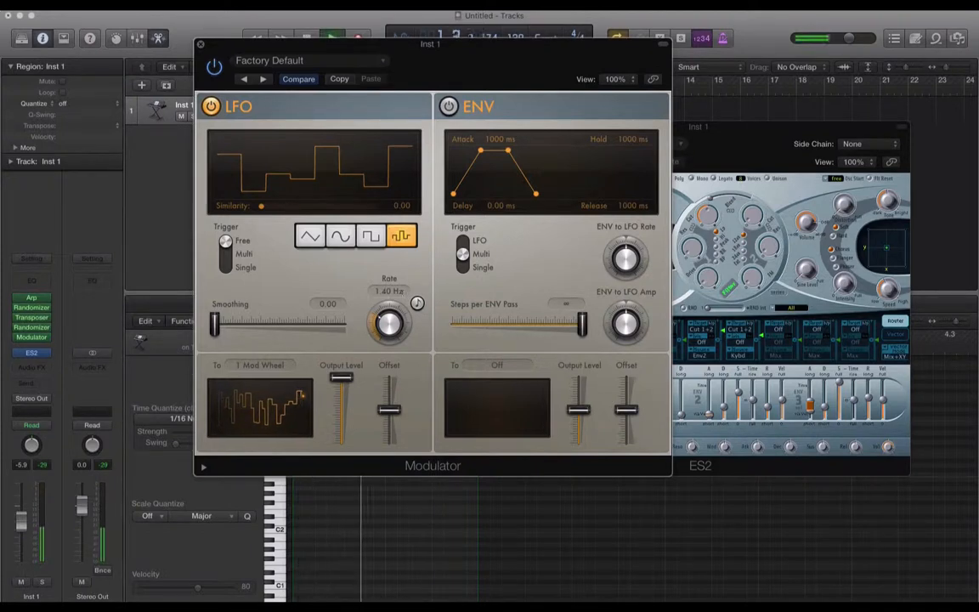
pyautogui.moveTo(389, 328); pyautogui.dragTo(386, 338)
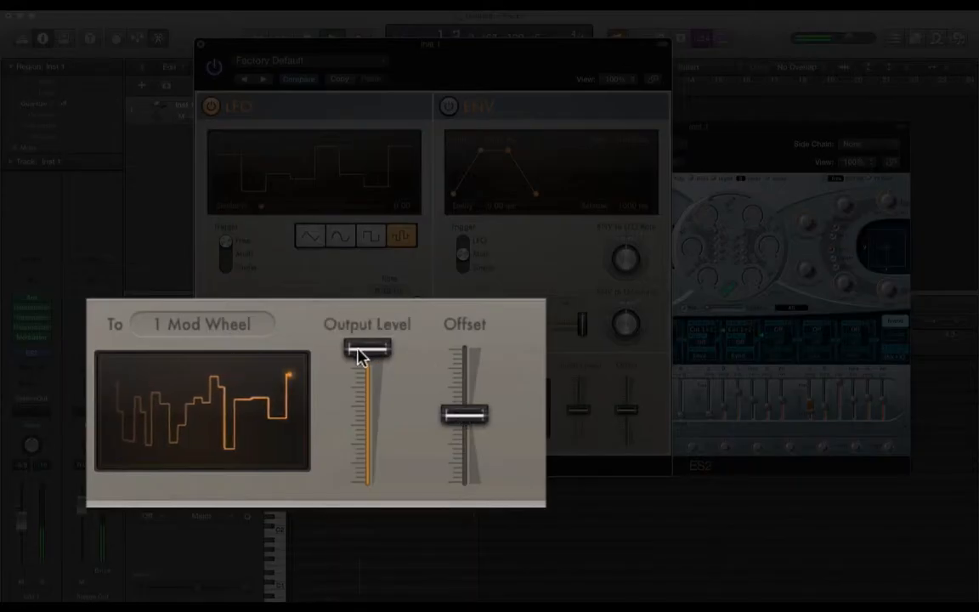
# Lower the LFO's output level to the mod wheel, set its offset to 18, and set the waveform similarity to 0.34.
pyautogui.moveTo(362, 350); pyautogui.dragTo(361, 387)
pyautogui.moveTo(476, 422); pyautogui.dragTo(453, 407)
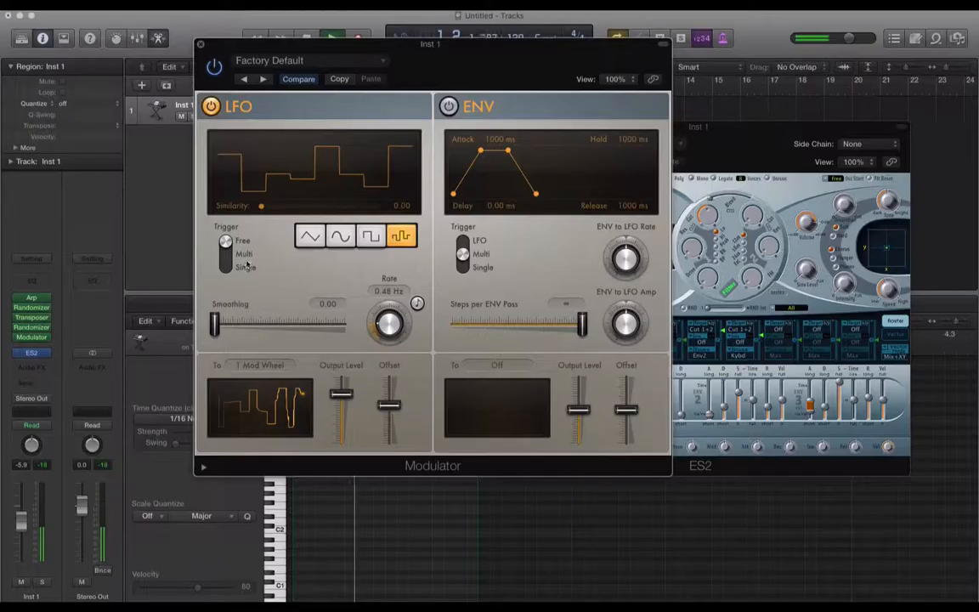
pyautogui.moveTo(261, 207); pyautogui.dragTo(287, 220)
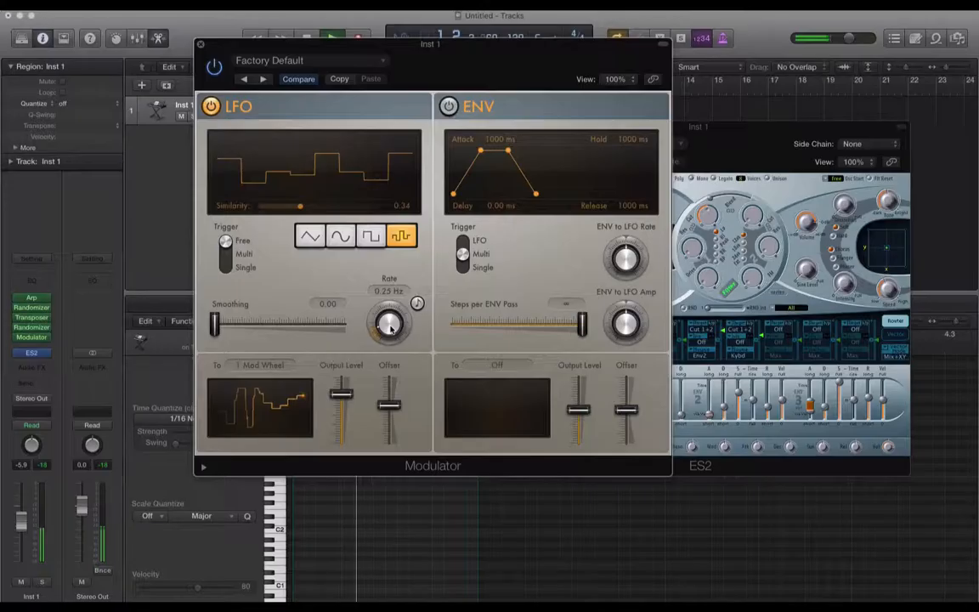
# Set the Modulator's LFO rate to 0.71 Hz and widen the ModWhl range of the ES2's Pitch123 routing.
pyautogui.click(729, 136)
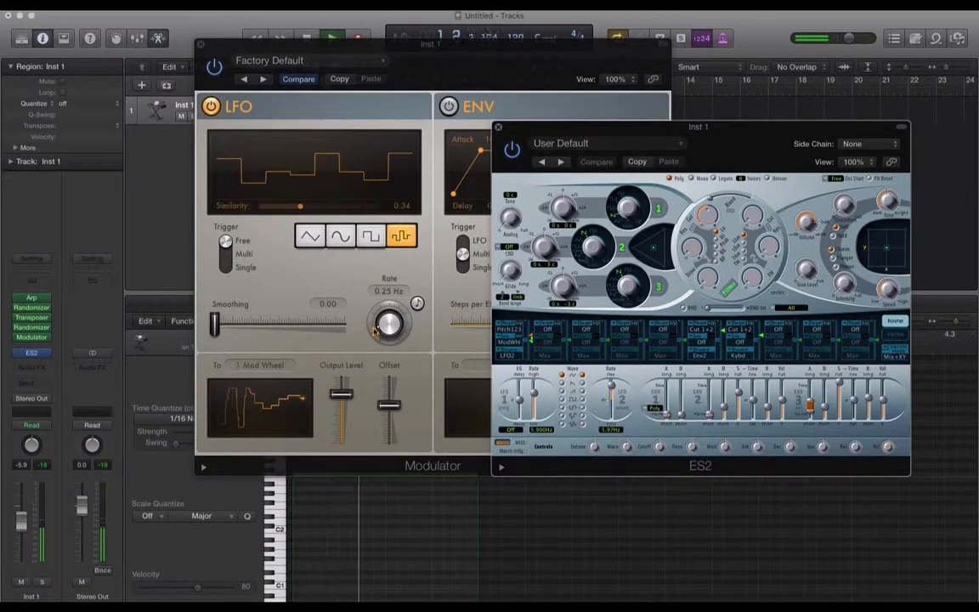
pyautogui.moveTo(388, 325)
pyautogui.mouseDown()
pyautogui.moveTo(384, 267)
pyautogui.moveTo(388, 322)
pyautogui.mouseUp()
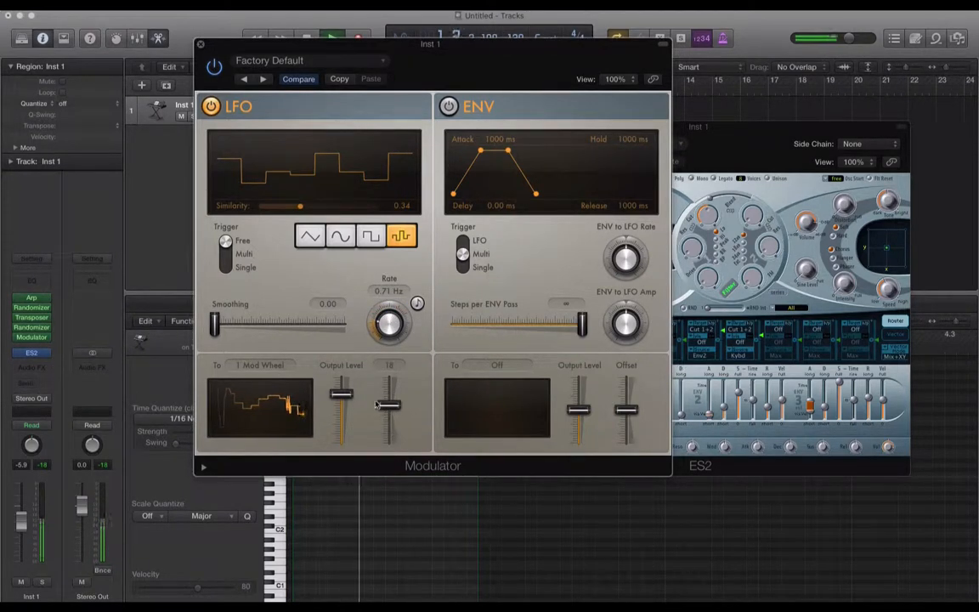
pyautogui.click(760, 153)
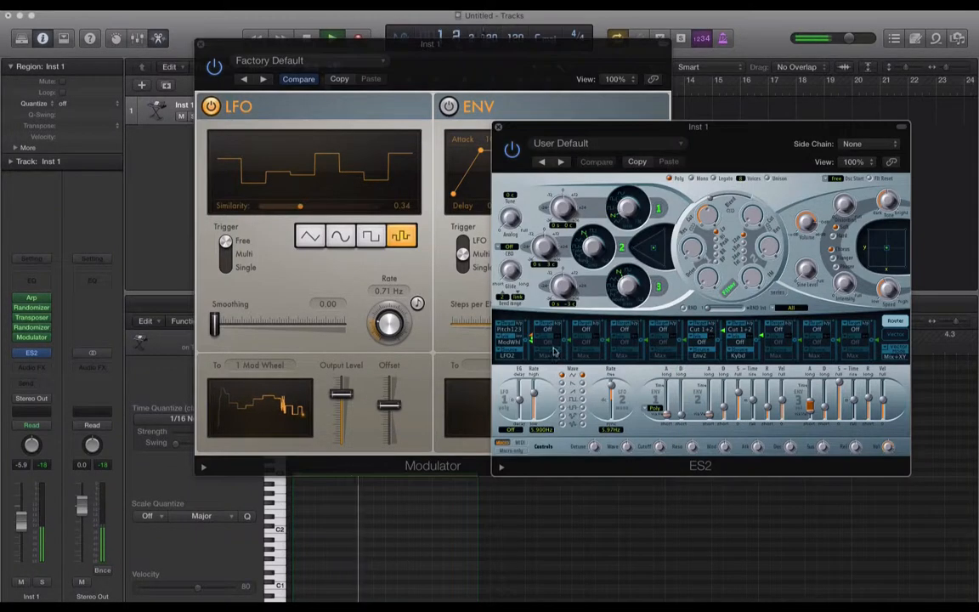
pyautogui.moveTo(531, 335); pyautogui.dragTo(531, 351)
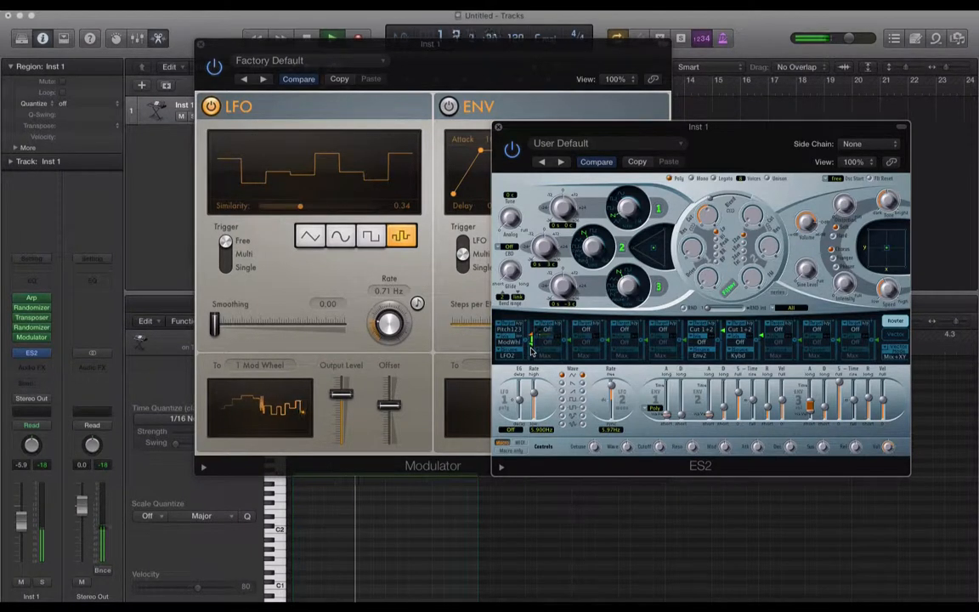
# Close the Modulator, open the Arpeggiator's Options section, and move its window over the ES2.
pyautogui.click(411, 56)
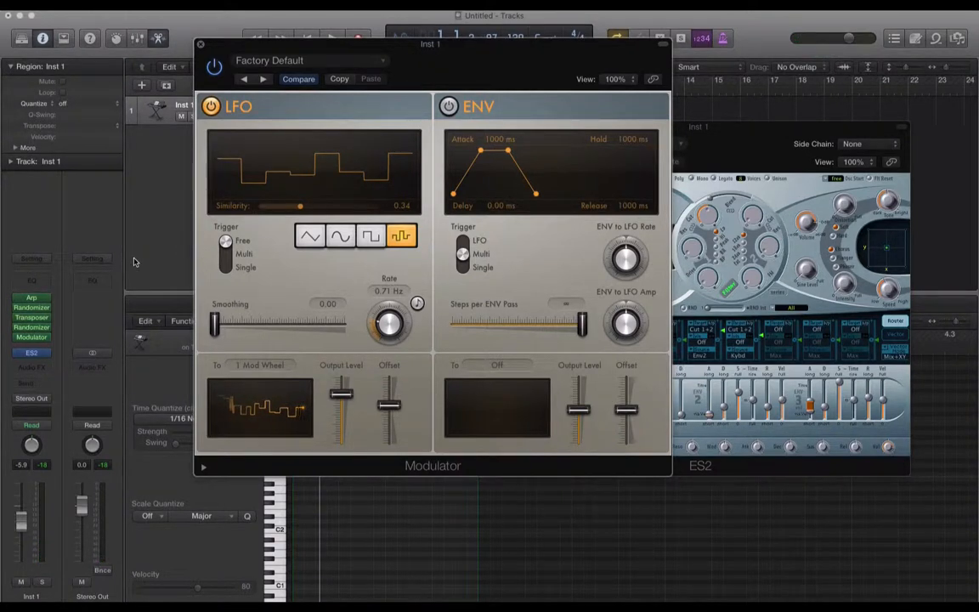
pyautogui.click(200, 45)
pyautogui.click(32, 298)
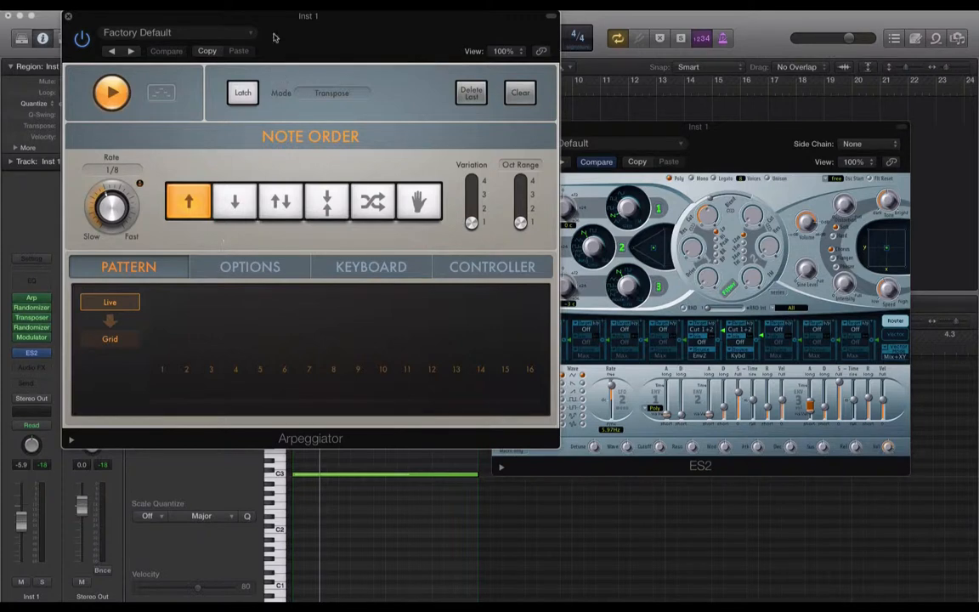
pyautogui.moveTo(294, 28); pyautogui.dragTo(349, 28)
pyautogui.click(300, 267)
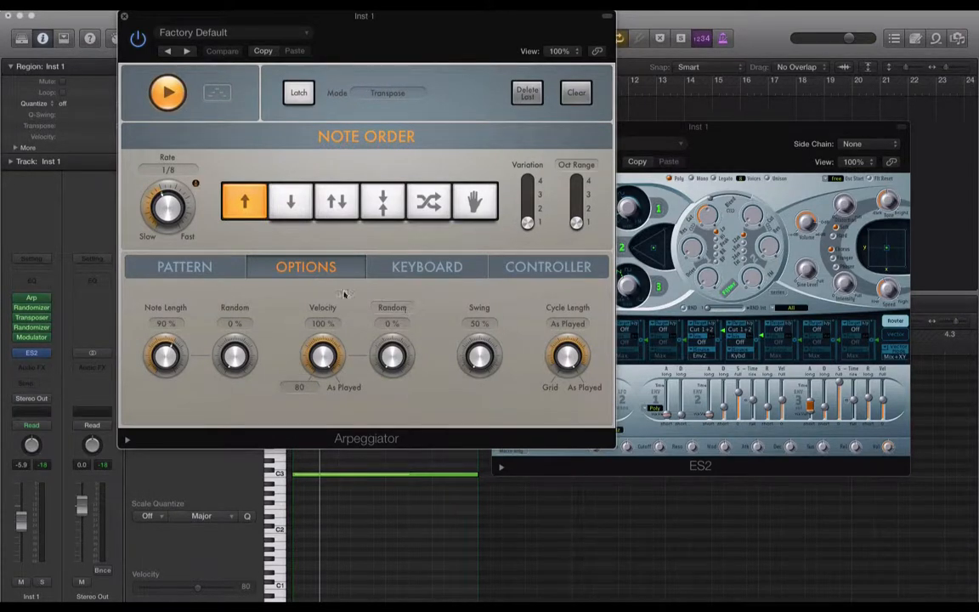
pyautogui.moveTo(431, 25); pyautogui.dragTo(608, 66)
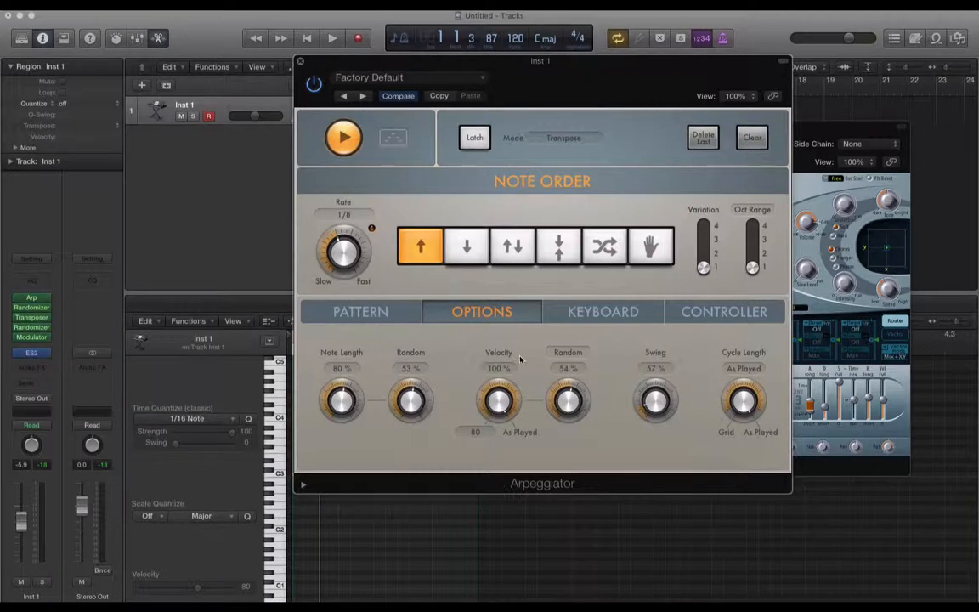
# During playback, set the Arpeggiator's variation to 3, velocity randomness to 28% and note length randomness to 73%, and close its window.
pyautogui.press('space')
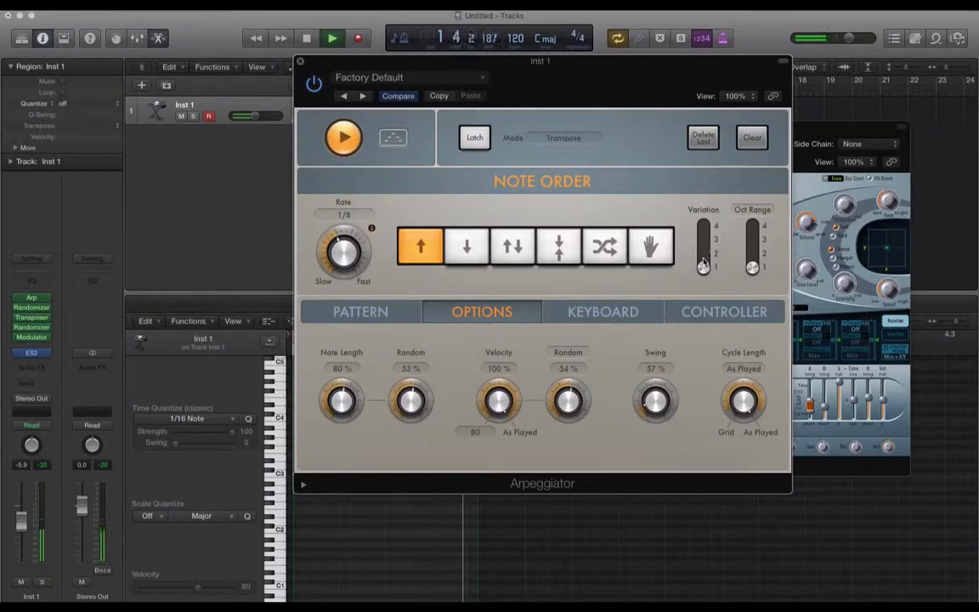
pyautogui.moveTo(702, 264); pyautogui.dragTo(703, 239)
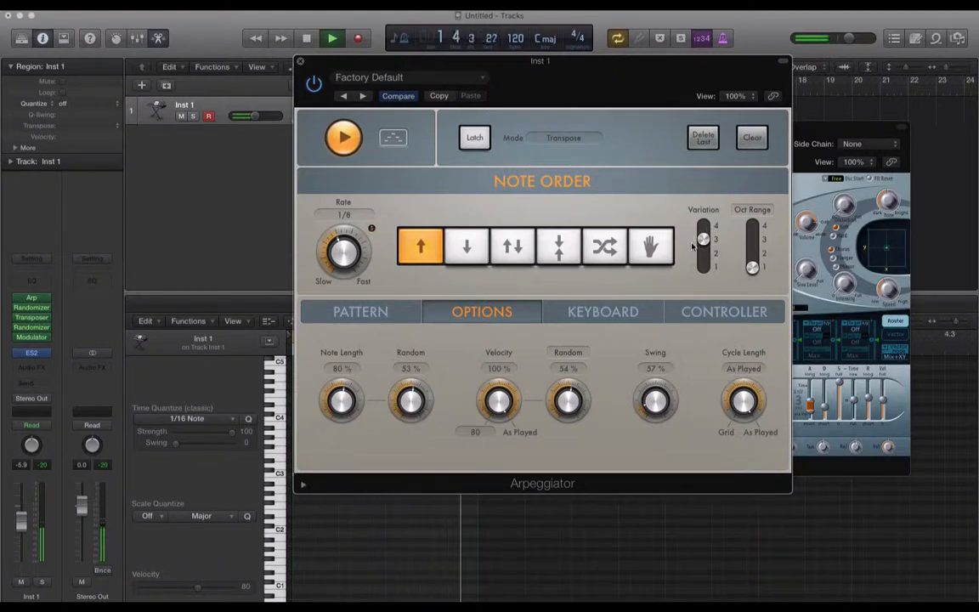
pyautogui.moveTo(499, 403)
pyautogui.mouseDown()
pyautogui.moveTo(501, 439)
pyautogui.moveTo(501, 403)
pyautogui.mouseUp()
pyautogui.moveTo(562, 402); pyautogui.dragTo(563, 431)
pyautogui.moveTo(412, 400); pyautogui.dragTo(412, 378)
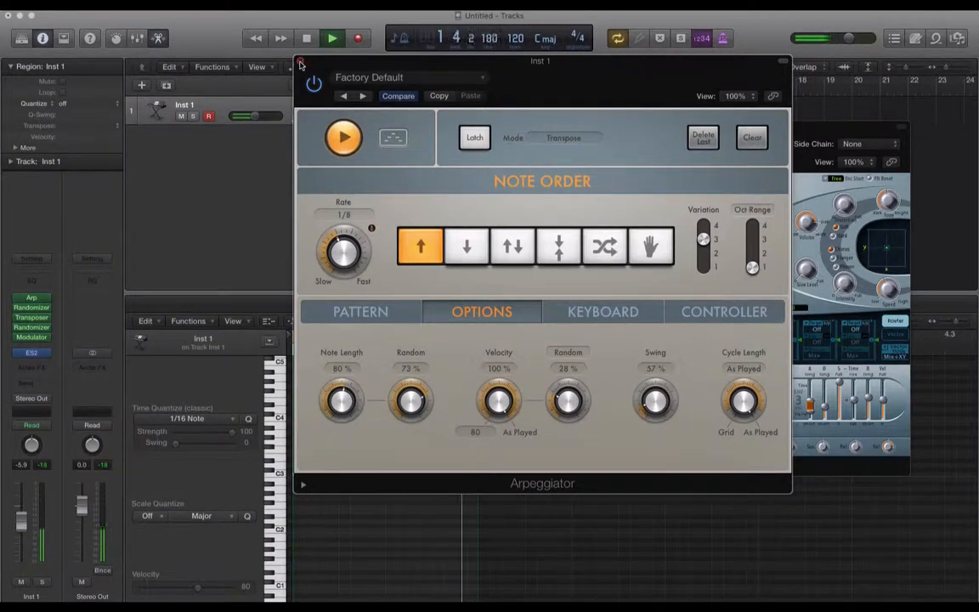
pyautogui.click(300, 64)
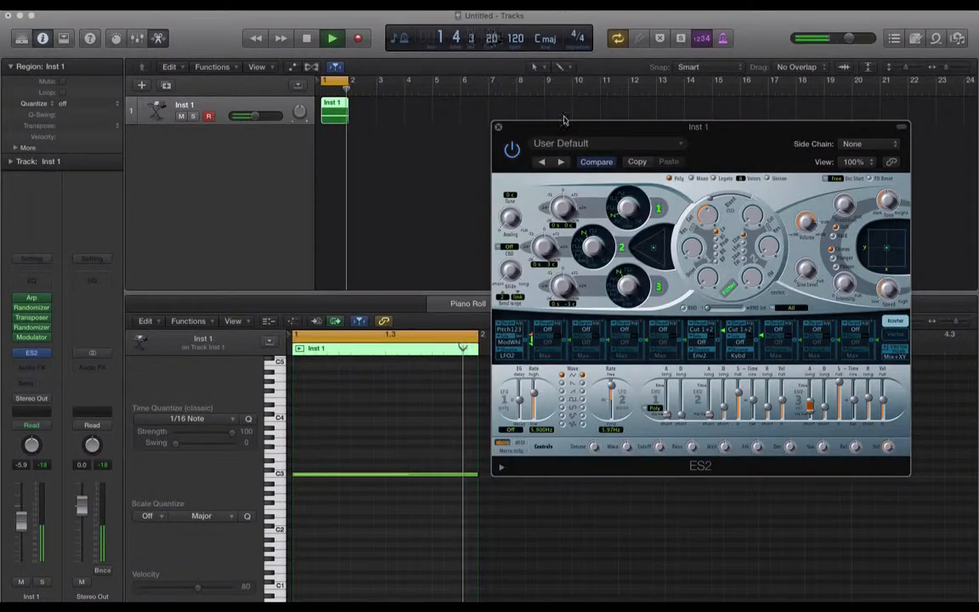
# Reopen the Arpeggiator and set its rate to 1/4 triplet, and raise the ES2's envelope 3 attack to 780 ms.
pyautogui.moveTo(564, 120); pyautogui.dragTo(513, 120)
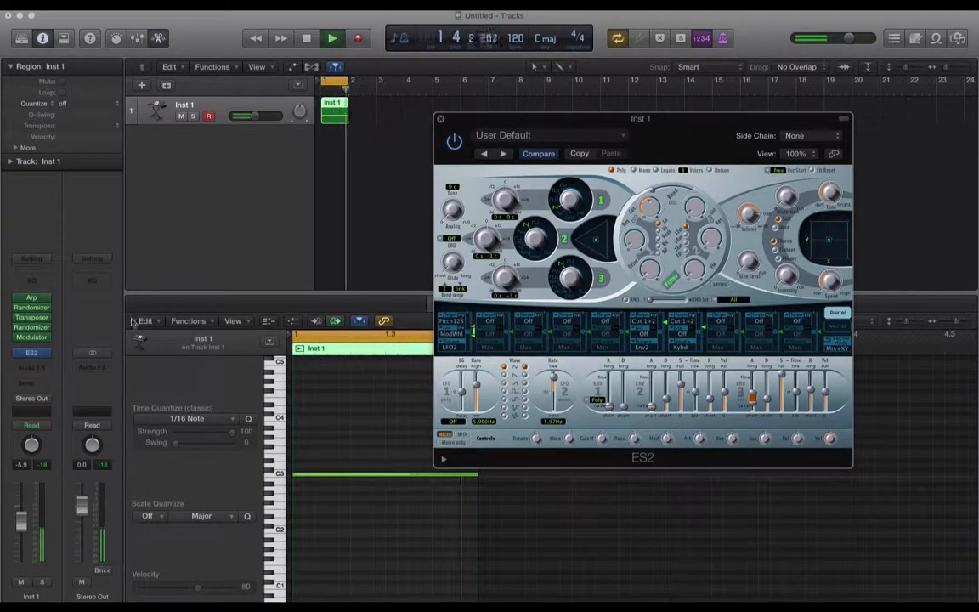
pyautogui.click(32, 298)
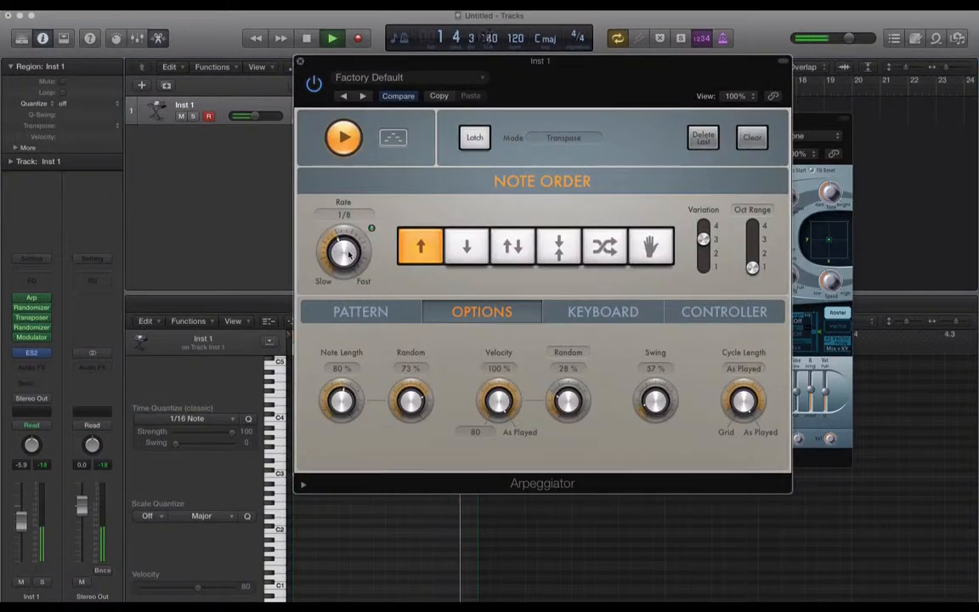
pyautogui.moveTo(348, 254); pyautogui.dragTo(287, 264)
pyautogui.click(822, 391)
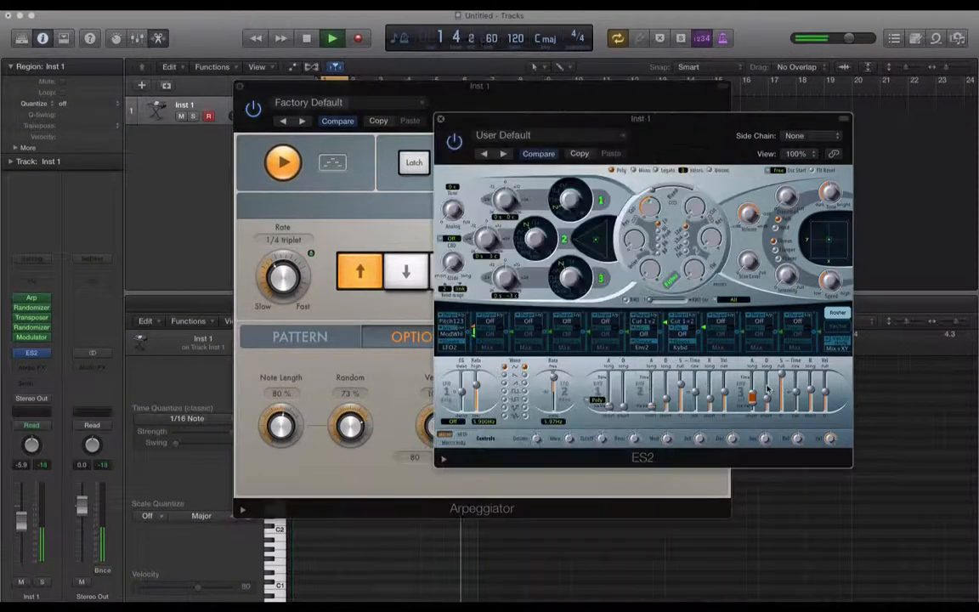
pyautogui.moveTo(752, 403)
pyautogui.mouseDown()
pyautogui.moveTo(752, 388)
pyautogui.moveTo(782, 375)
pyautogui.moveTo(783, 408)
pyautogui.moveTo(767, 395)
pyautogui.moveTo(752, 403)
pyautogui.moveTo(766, 393)
pyautogui.moveTo(752, 393)
pyautogui.mouseUp()
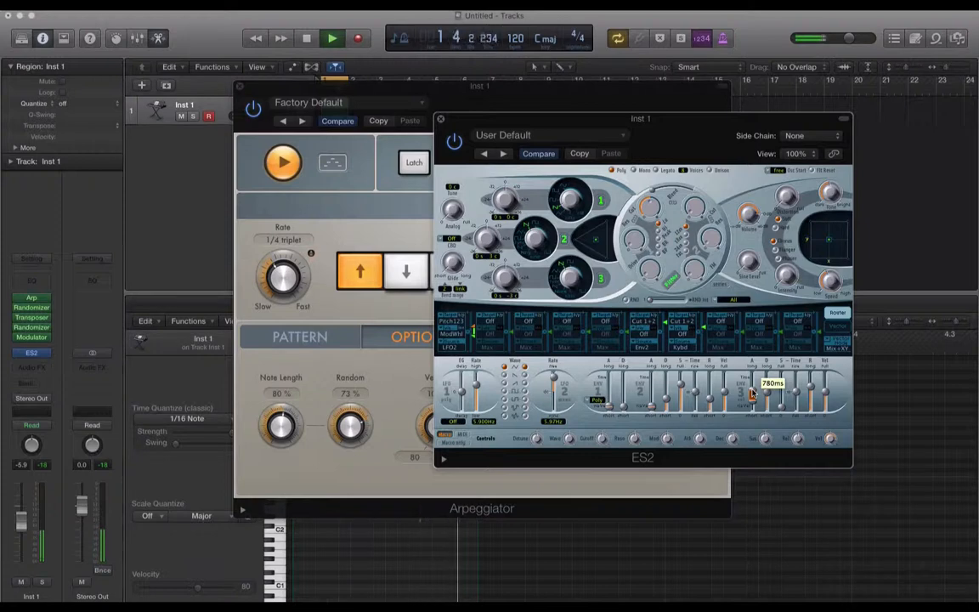
# Set the Arpeggiator's note length randomness to 59%, stop playback, and close the Arpeggiator window.
pyautogui.click(432, 89)
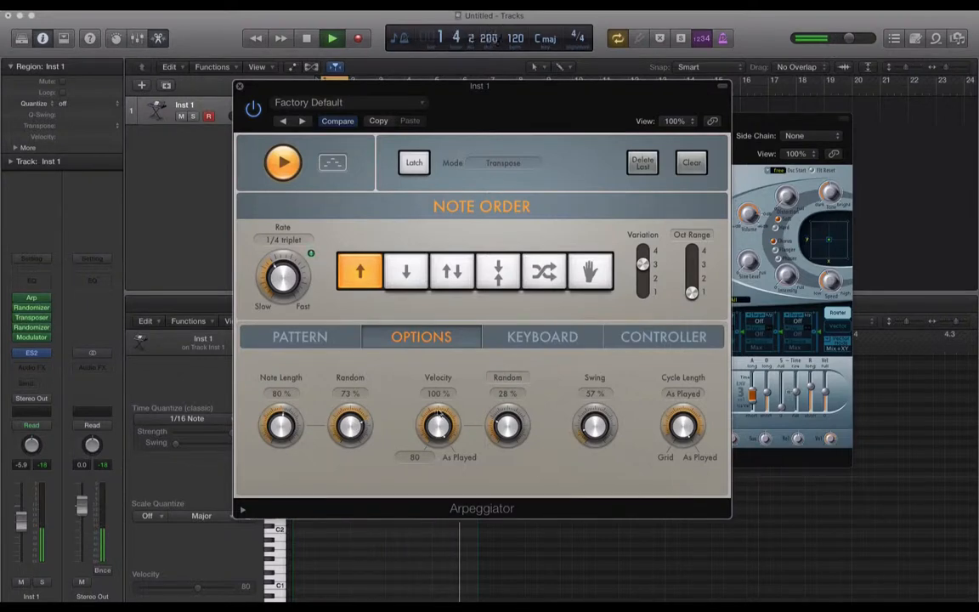
pyautogui.moveTo(350, 427); pyautogui.dragTo(350, 437)
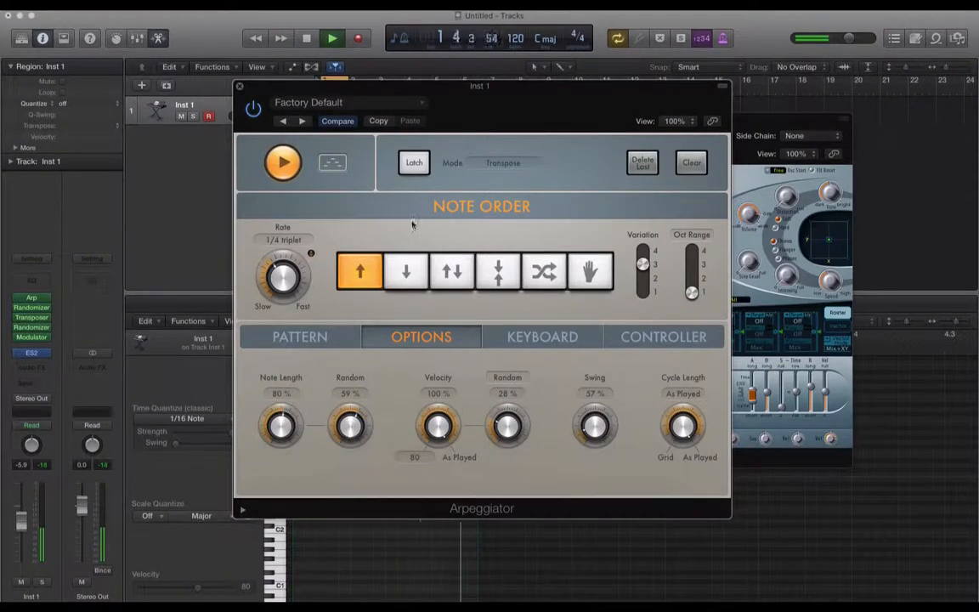
pyautogui.moveTo(481, 93); pyautogui.dragTo(453, 91)
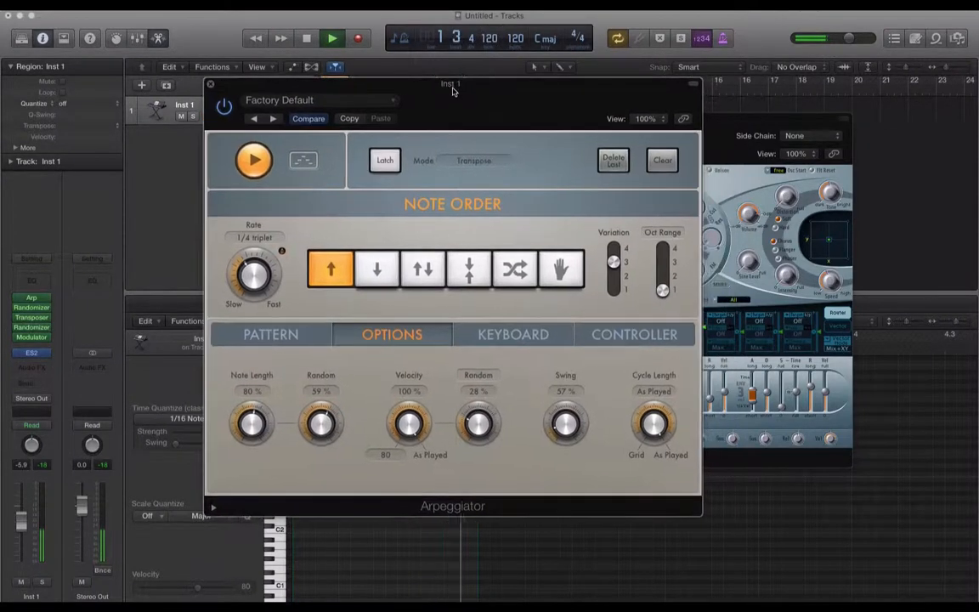
pyautogui.press('space')
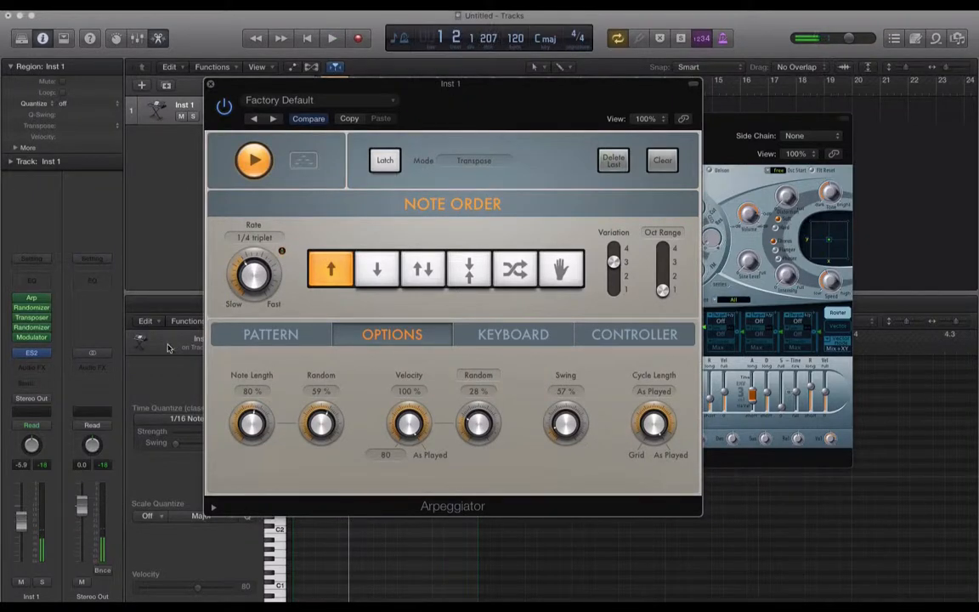
pyautogui.click(209, 86)
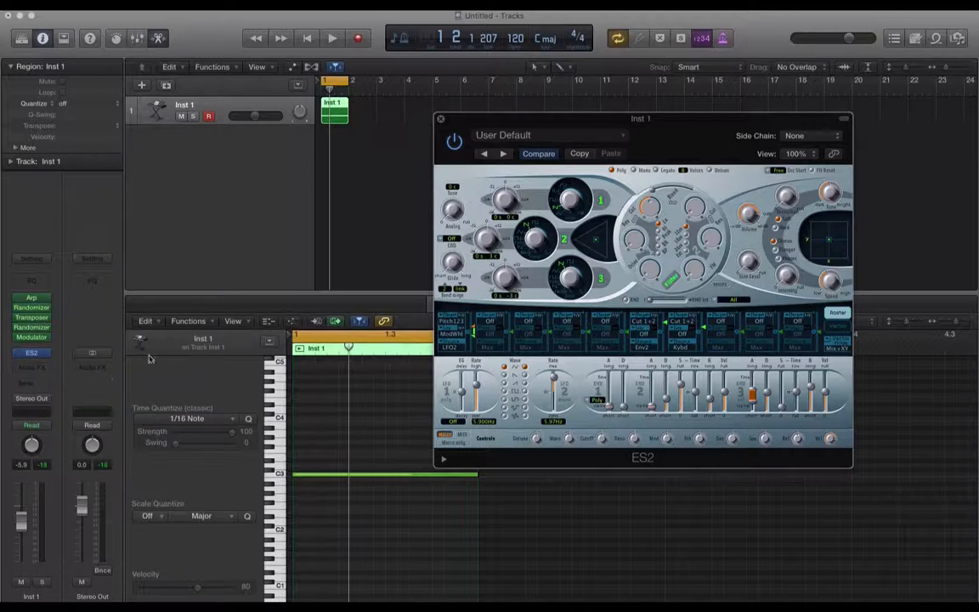
# Show the mixer and add a send to Bus 1 on the Inst 1 channel strip.
pyautogui.press('x')
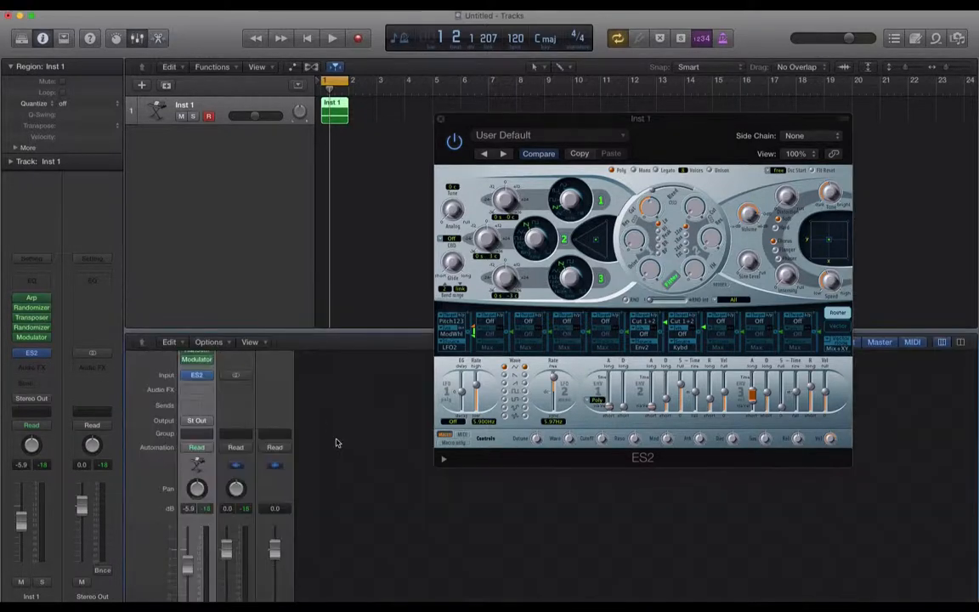
pyautogui.click(171, 341)
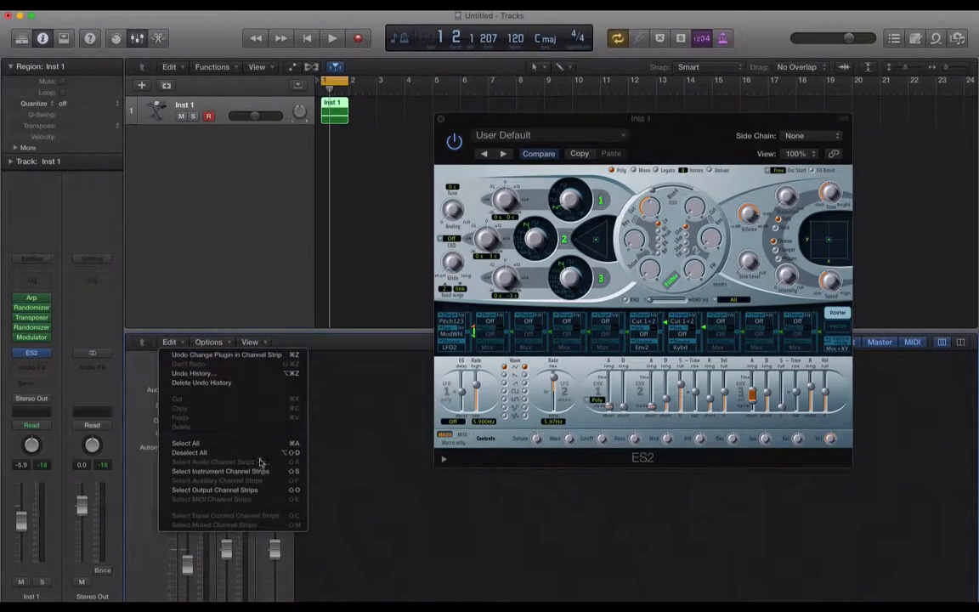
pyautogui.click(368, 465)
pyautogui.click(204, 420)
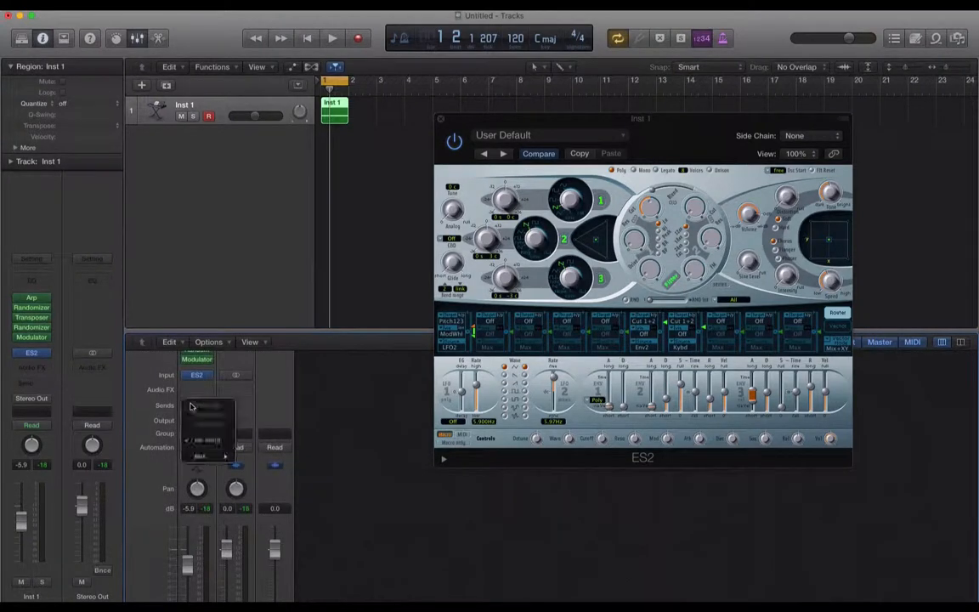
pyautogui.moveTo(212, 455)
pyautogui.click(258, 455)
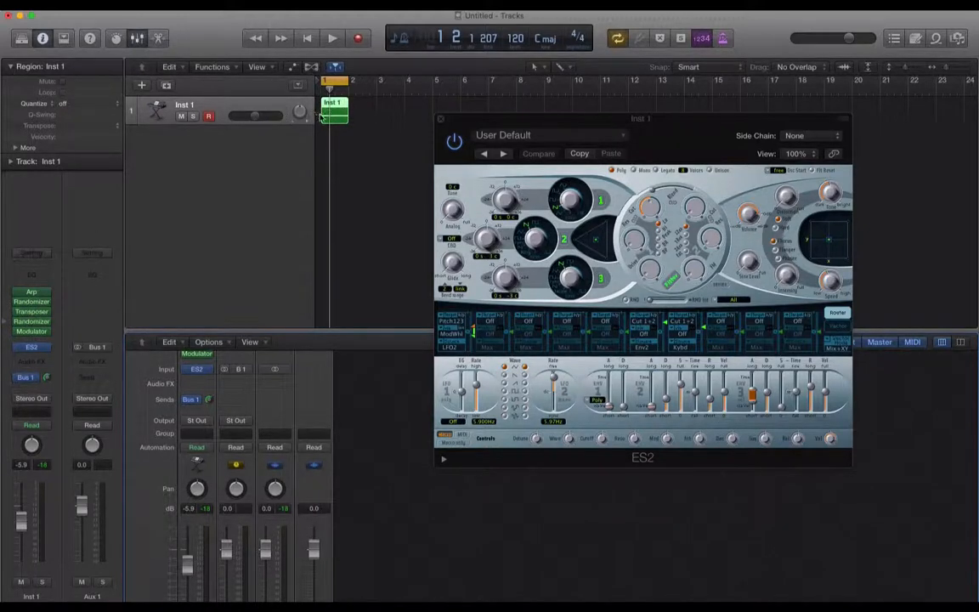
# Close the ES2 and review the settings of the note number Randomizer and the Transposer, closing each window.
pyautogui.click(34, 303)
pyautogui.click(441, 118)
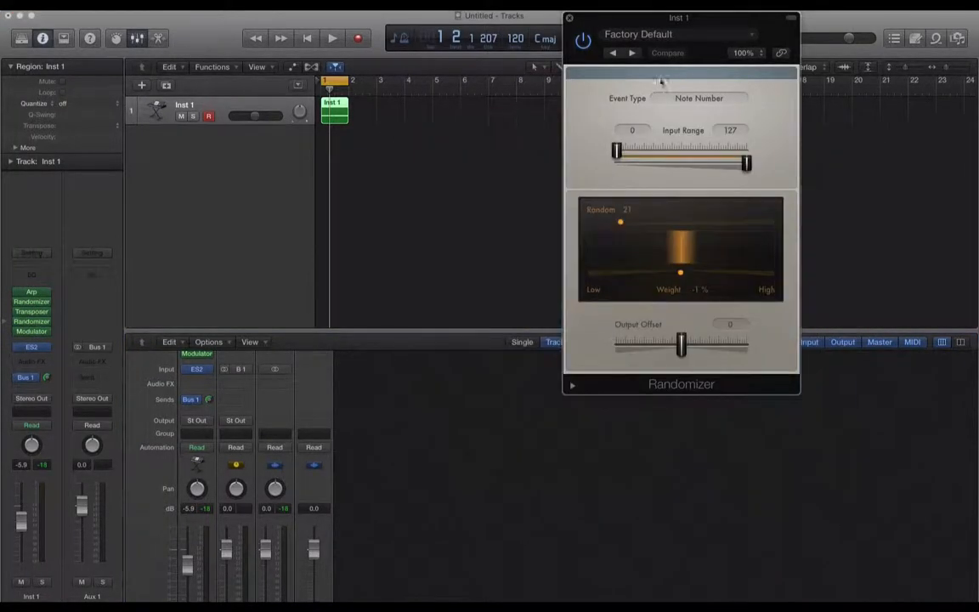
pyautogui.moveTo(691, 23); pyautogui.dragTo(545, 68)
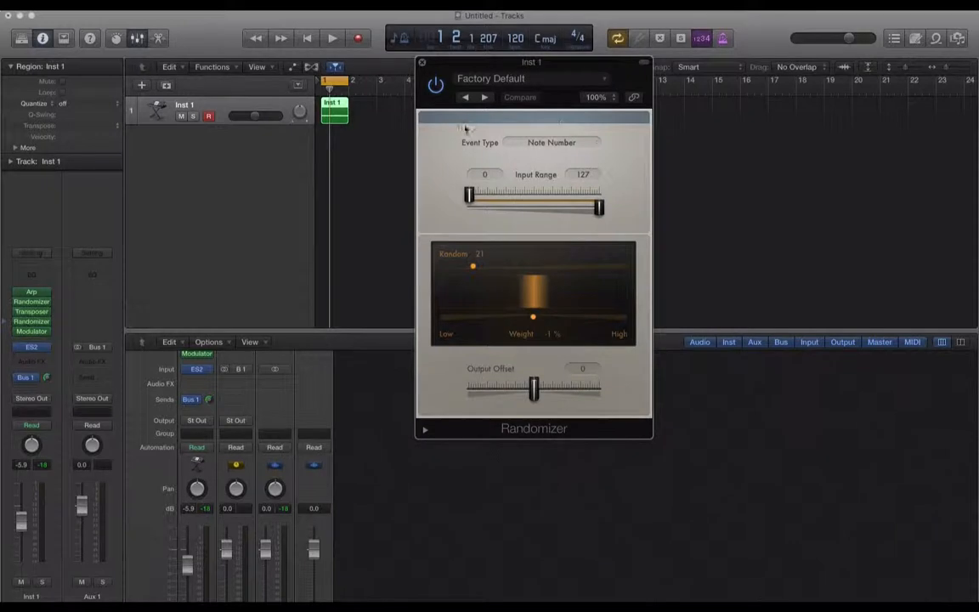
pyautogui.click(423, 63)
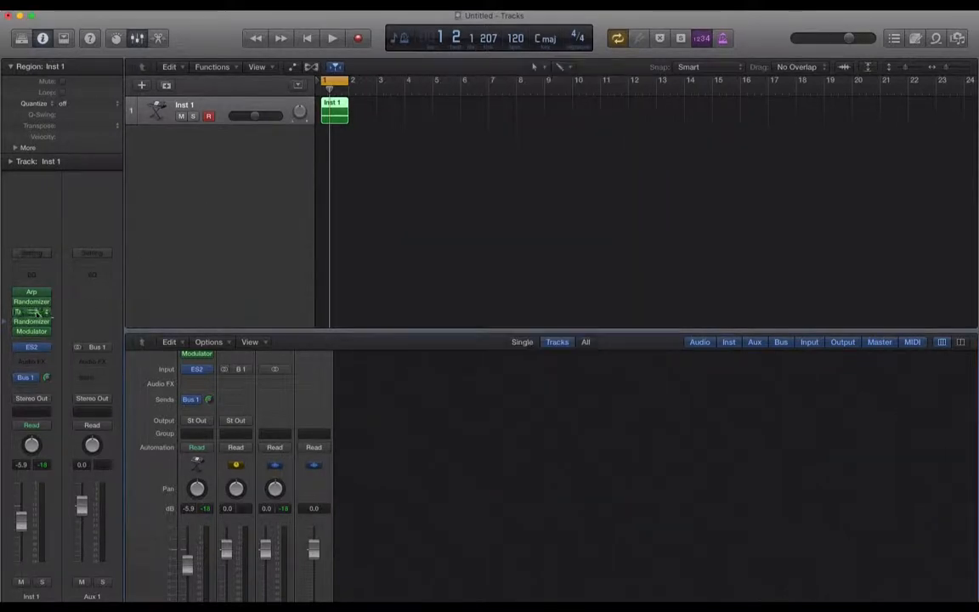
pyautogui.click(31, 311)
pyautogui.moveTo(756, 44); pyautogui.dragTo(681, 56)
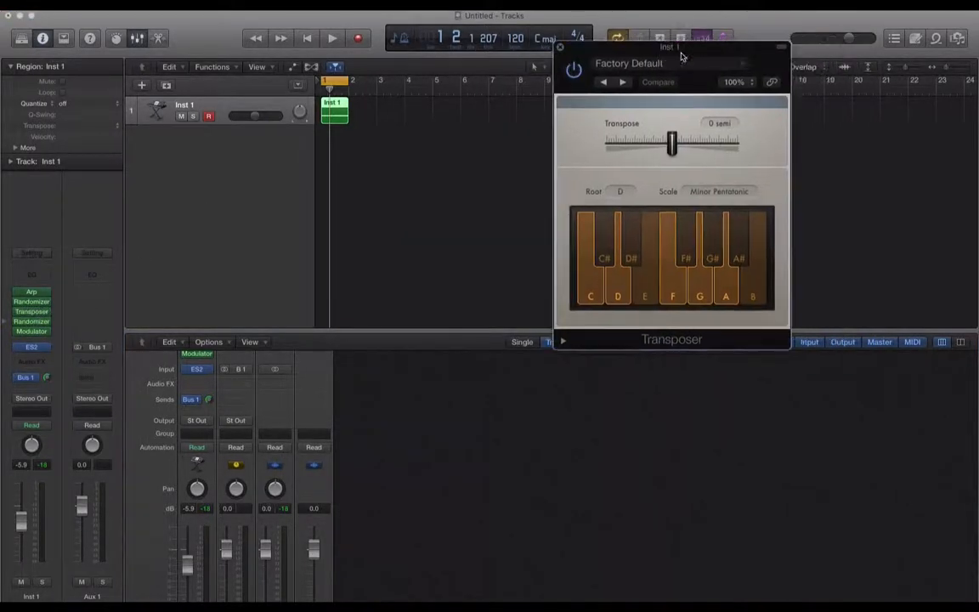
pyautogui.click(561, 48)
# Review the velocity Randomizer's and the Modulator's settings, close both windows, and start playback.
pyautogui.click(31, 302)
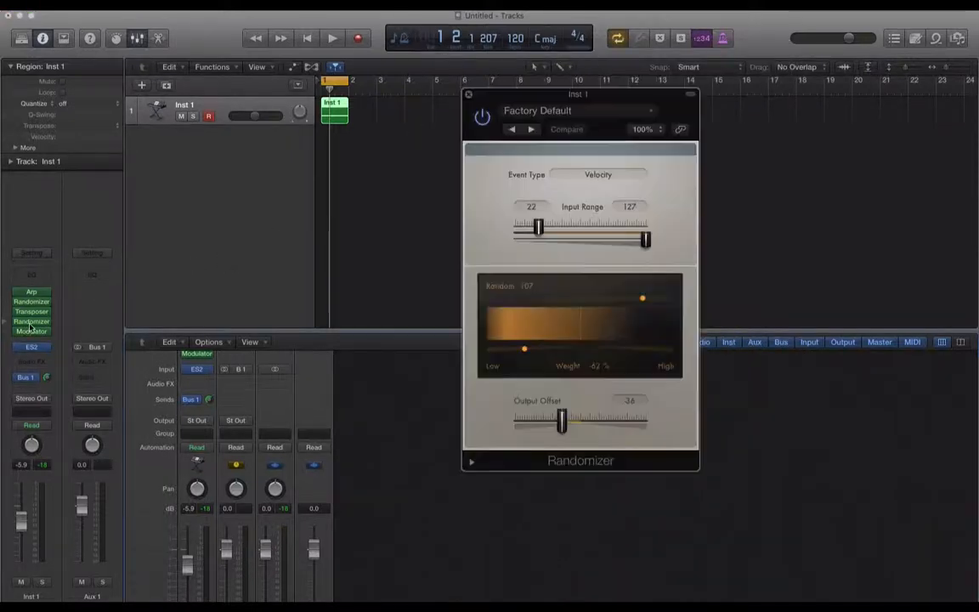
pyautogui.click(469, 94)
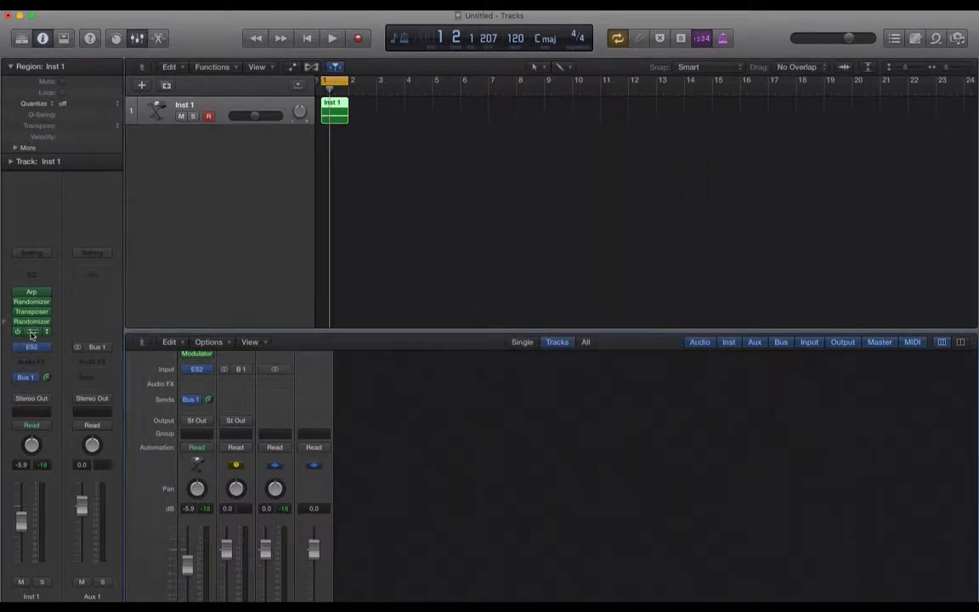
pyautogui.click(32, 332)
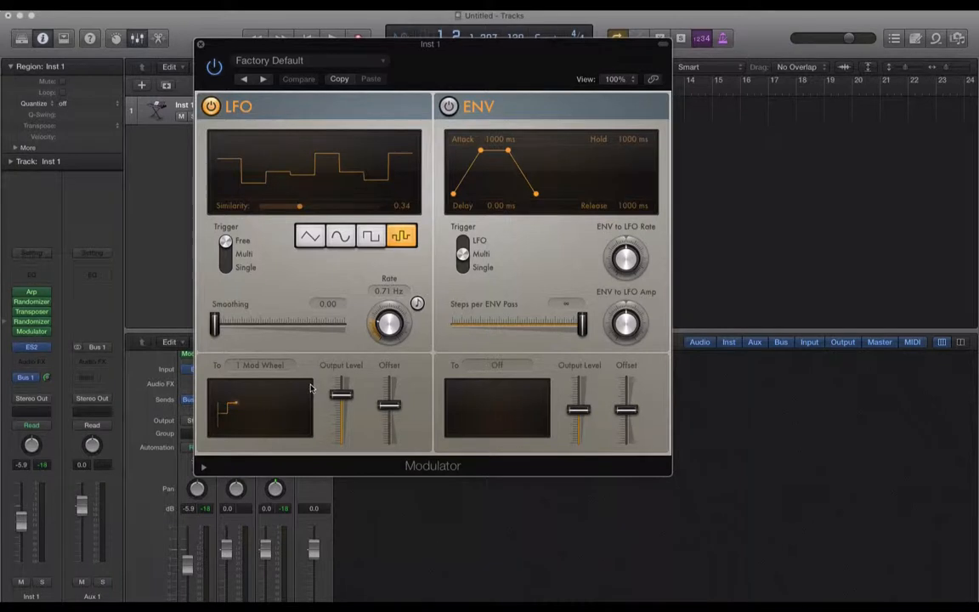
pyautogui.click(200, 45)
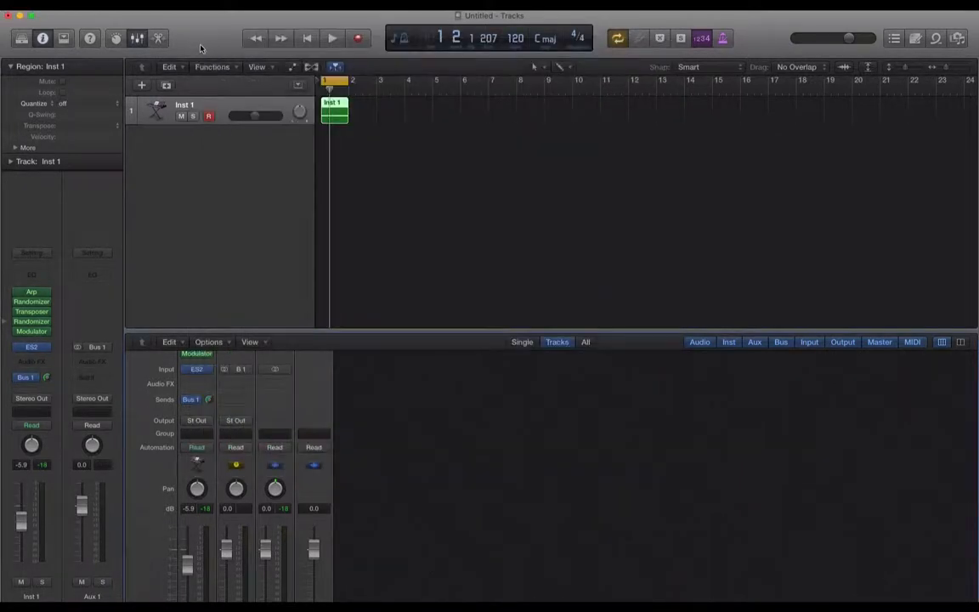
pyautogui.press('space')
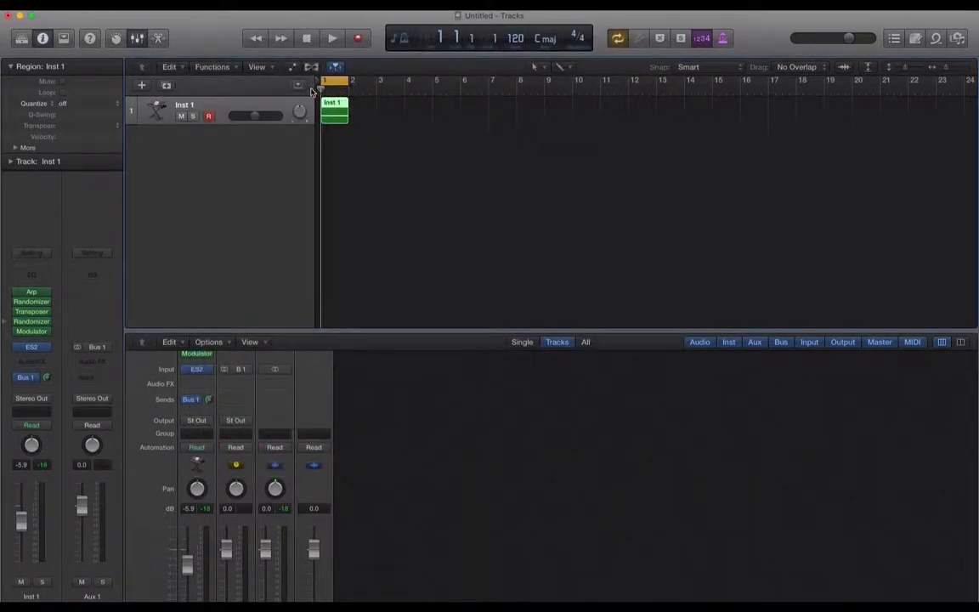